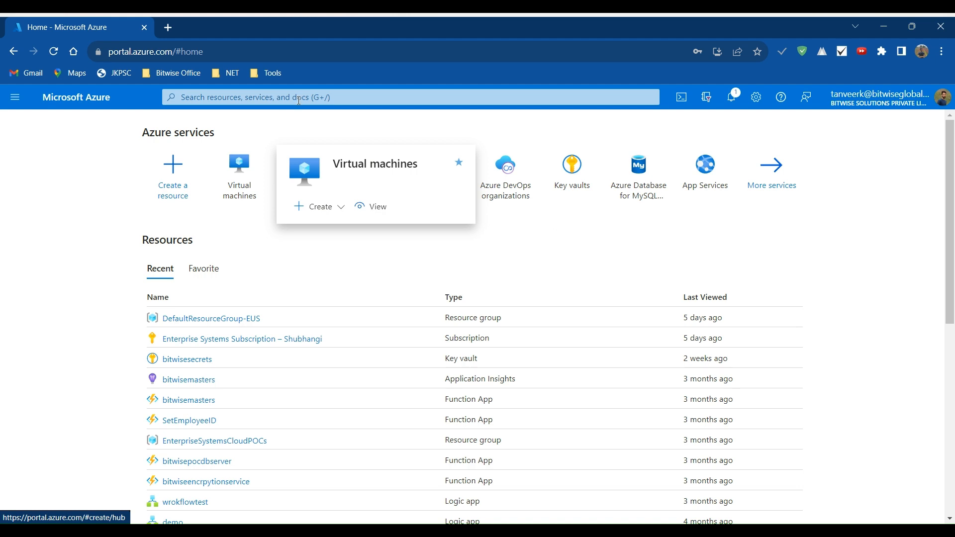
- Search the portal for "Vir", open the Virtual machines service, and return to the home page
{"action": "left_click", "coordinate": [299, 98]}
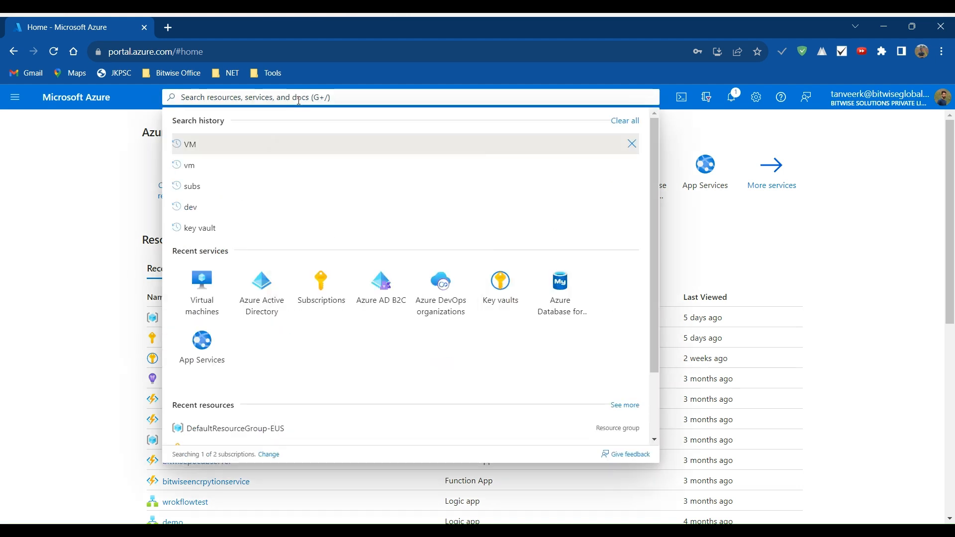
{"action": "left_click", "coordinate": [96, 149]}
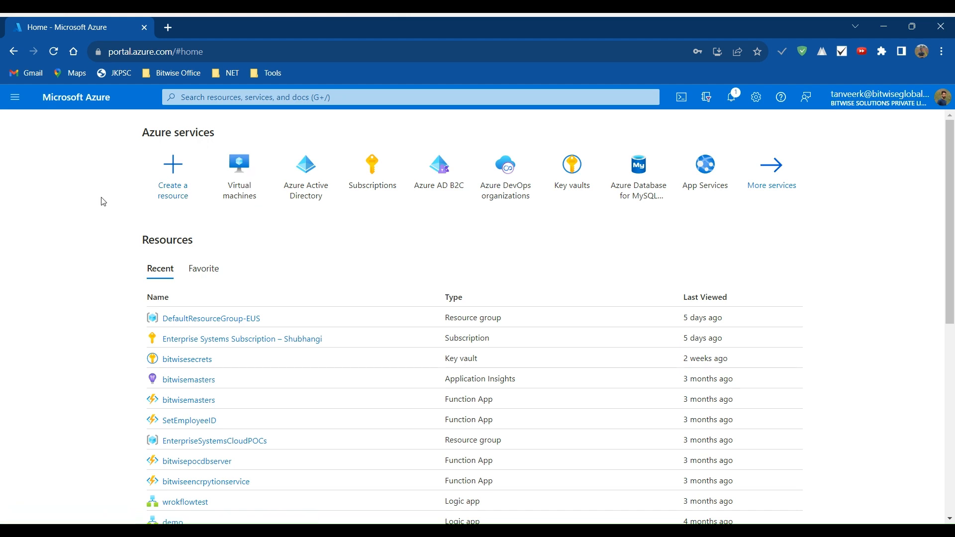
{"action": "left_click", "coordinate": [243, 97]}
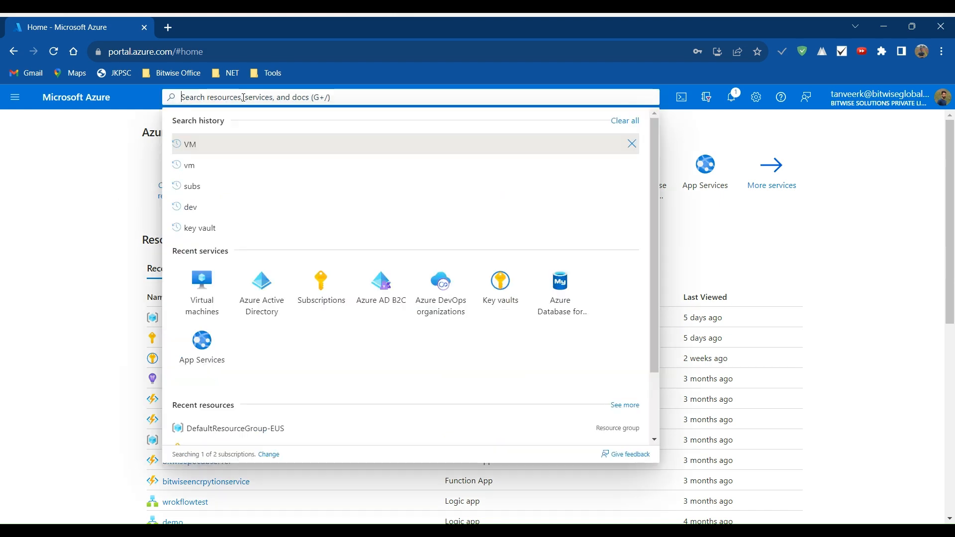
{"action": "type", "text": "Vir"}
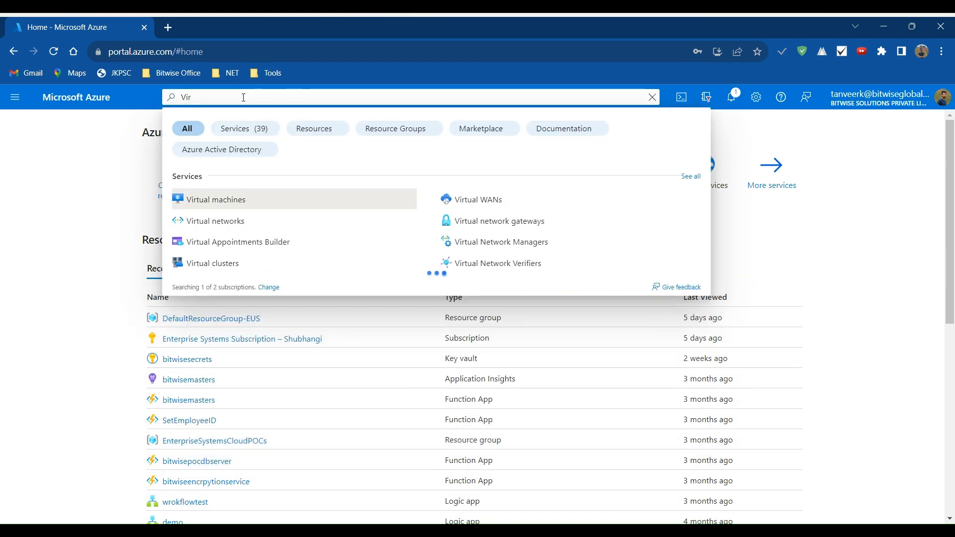
{"action": "left_click", "coordinate": [273, 205]}
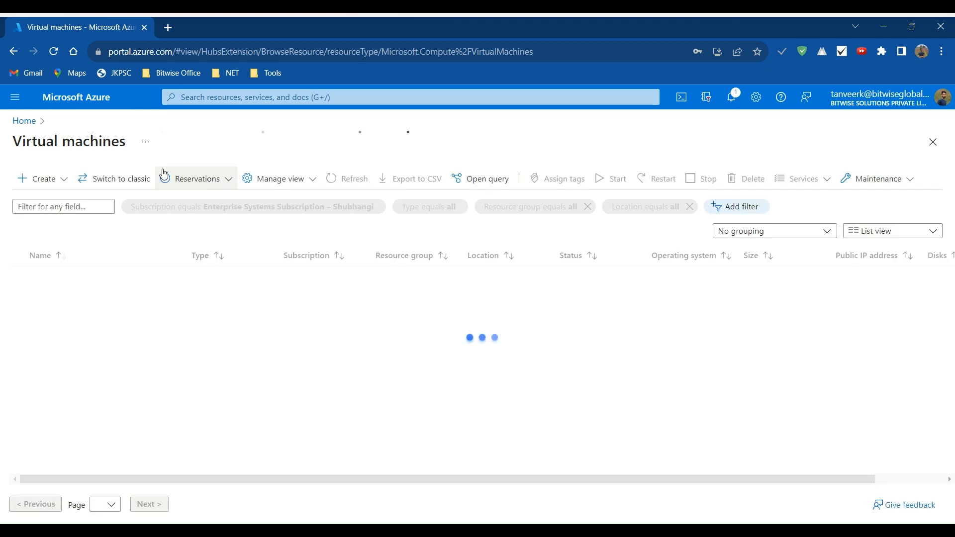
{"action": "left_click", "coordinate": [18, 121]}
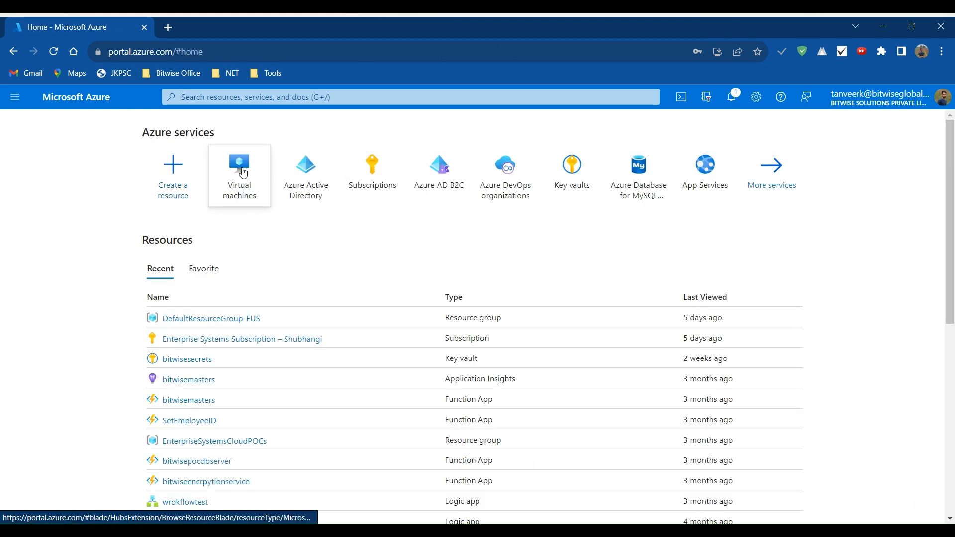
- Open the Virtual machines service from the home page and start creating an Azure virtual machine
{"action": "left_click", "coordinate": [243, 172]}
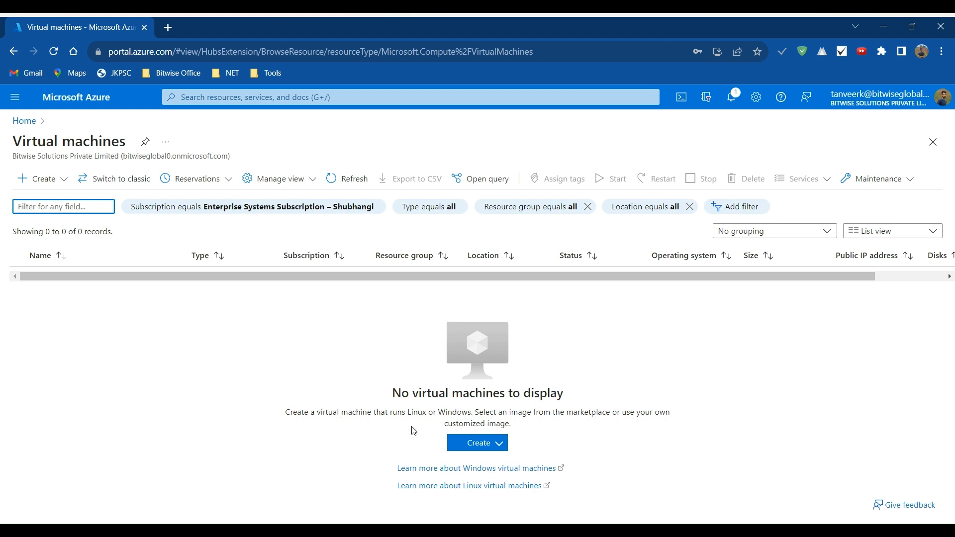
{"action": "left_click", "coordinate": [492, 447]}
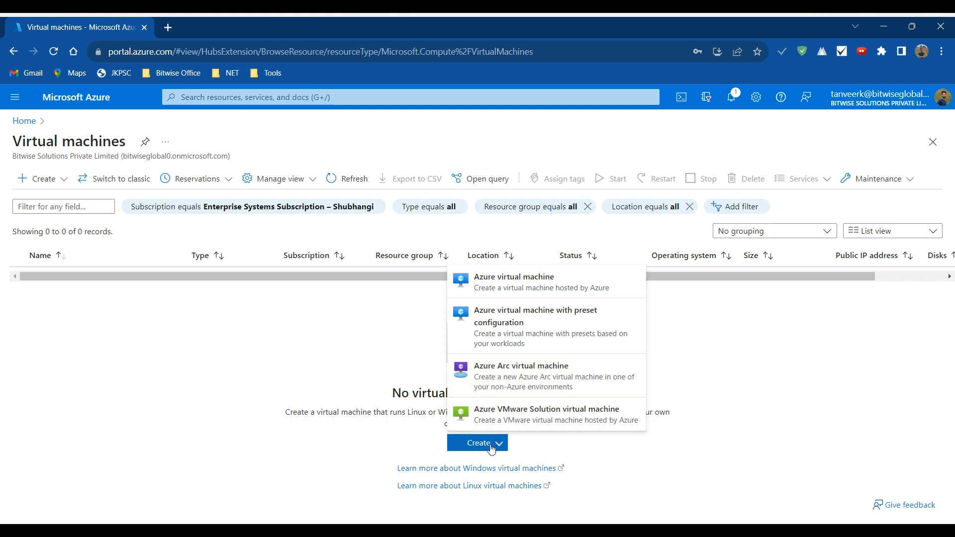
{"action": "left_click", "coordinate": [492, 293]}
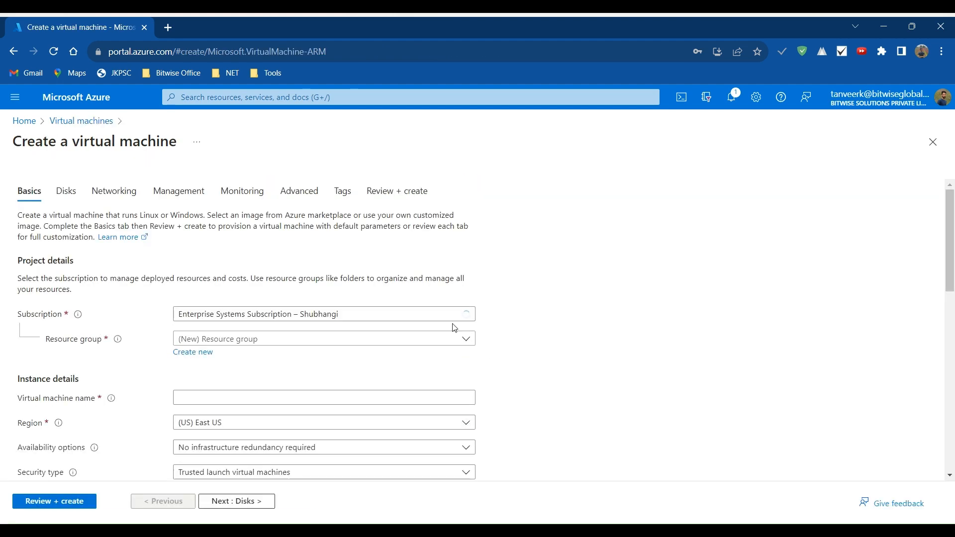
- Assign the virtual machine to the existing resource group DefaultResourceGroup-EUS
{"action": "scroll", "coordinate": [564, 327], "scroll_direction": "down", "scroll_amount": 1}
{"action": "left_click", "coordinate": [464, 260]}
{"action": "left_click", "coordinate": [465, 255]}
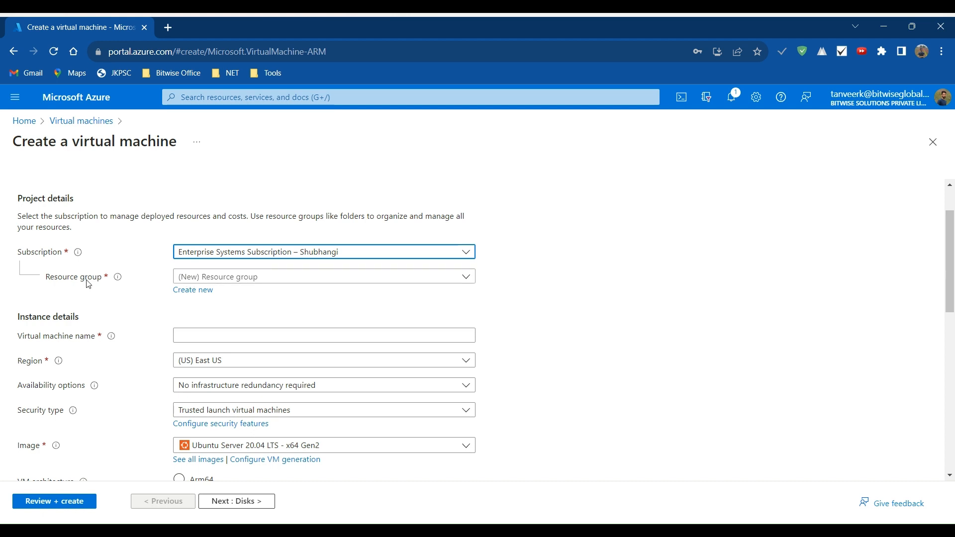
{"action": "left_click", "coordinate": [466, 276]}
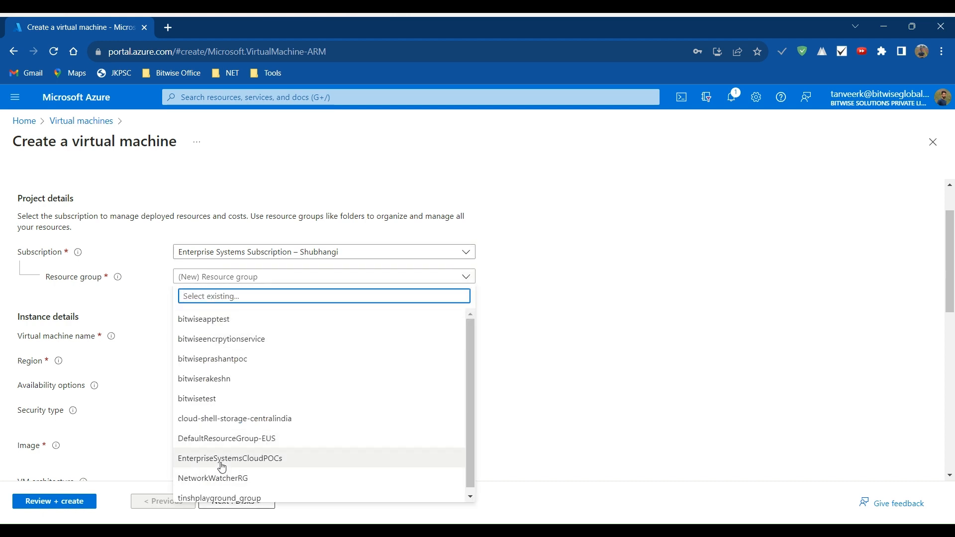
{"action": "left_click", "coordinate": [229, 438]}
- Name the virtual machine codebiteVM in the instance details
{"action": "scroll", "coordinate": [697, 348], "scroll_direction": "down", "scroll_amount": 2}
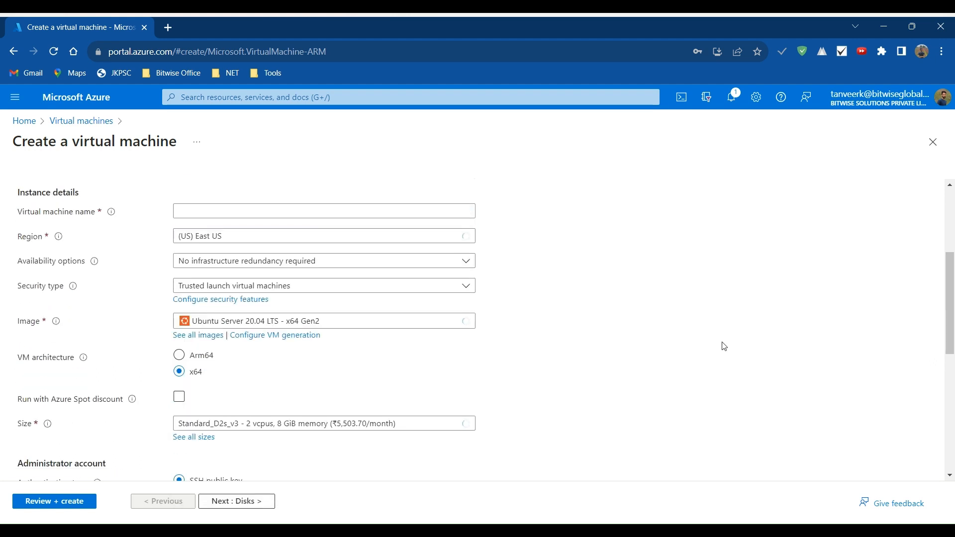
{"action": "scroll", "coordinate": [635, 336], "scroll_direction": "up", "scroll_amount": 1}
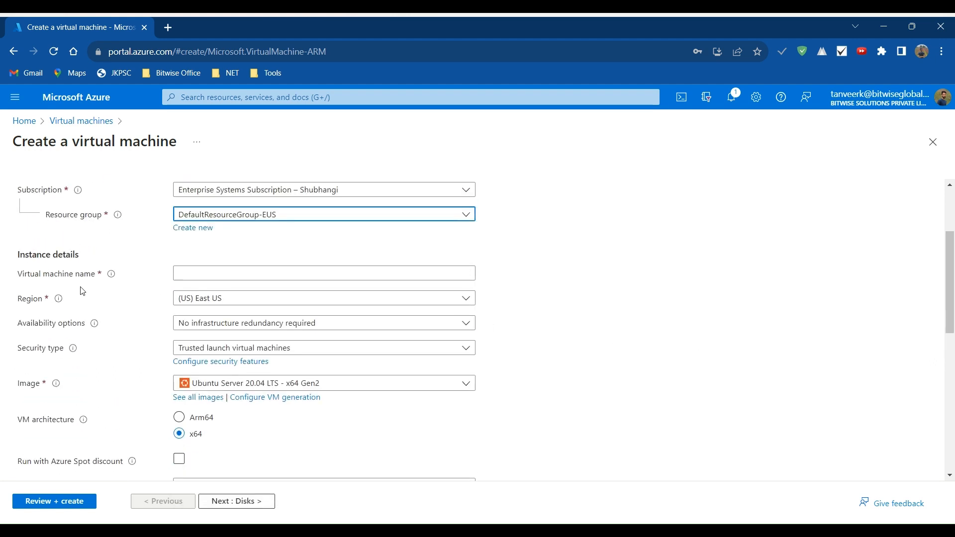
{"action": "left_click", "coordinate": [206, 277]}
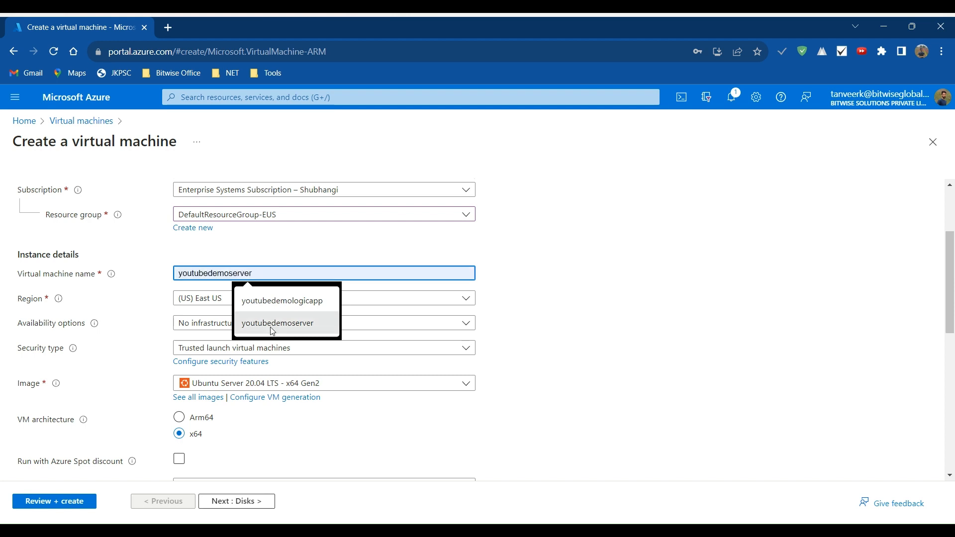
{"action": "type", "text": "codebi"}
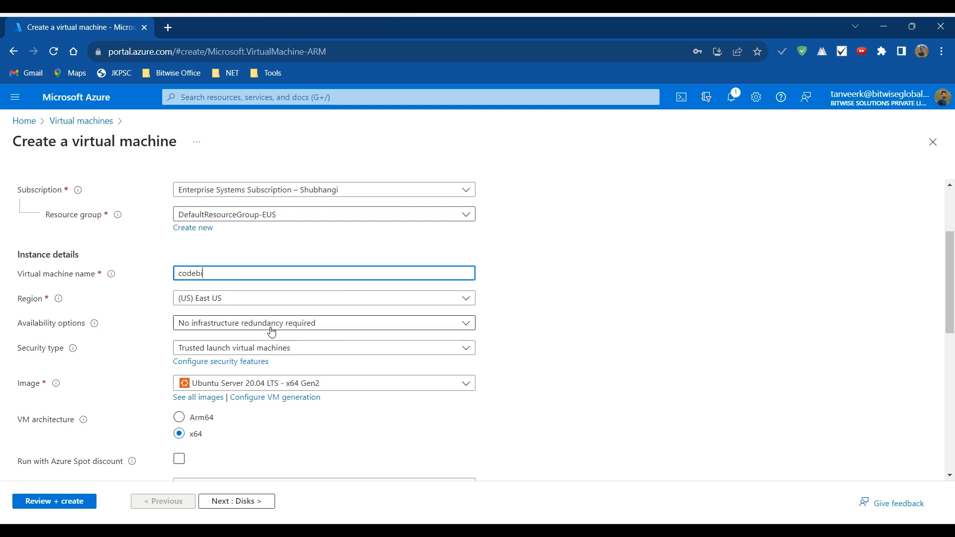
{"action": "type", "text": "teVM"}
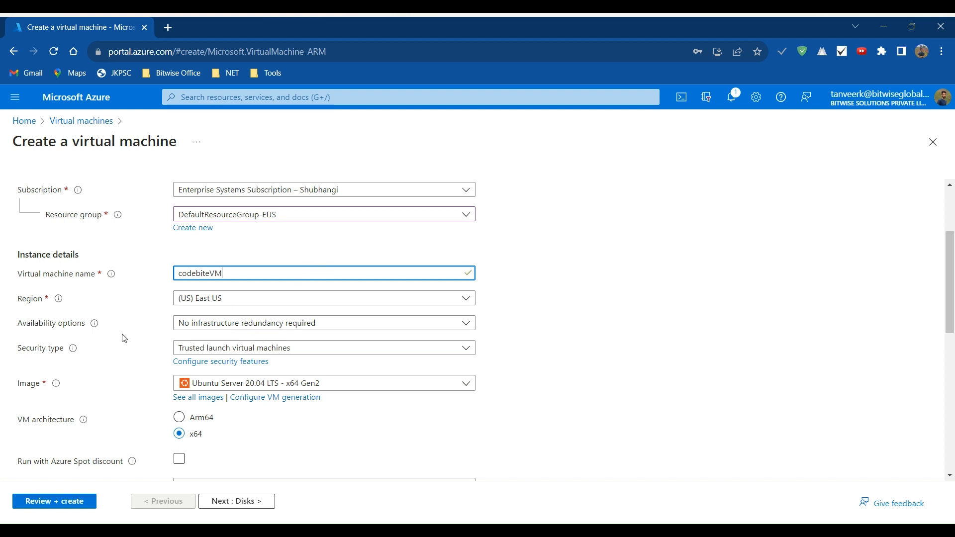
- Review the choices for the virtual machine's availability options and check its image setting
{"action": "mouse_move", "coordinate": [93, 333]}
{"action": "left_click", "coordinate": [110, 333]}
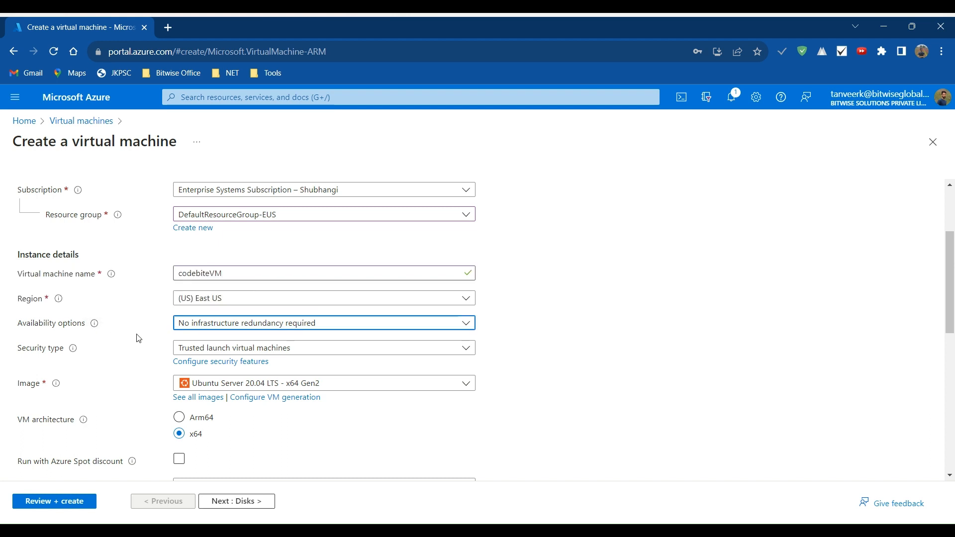
{"action": "left_click", "coordinate": [465, 329]}
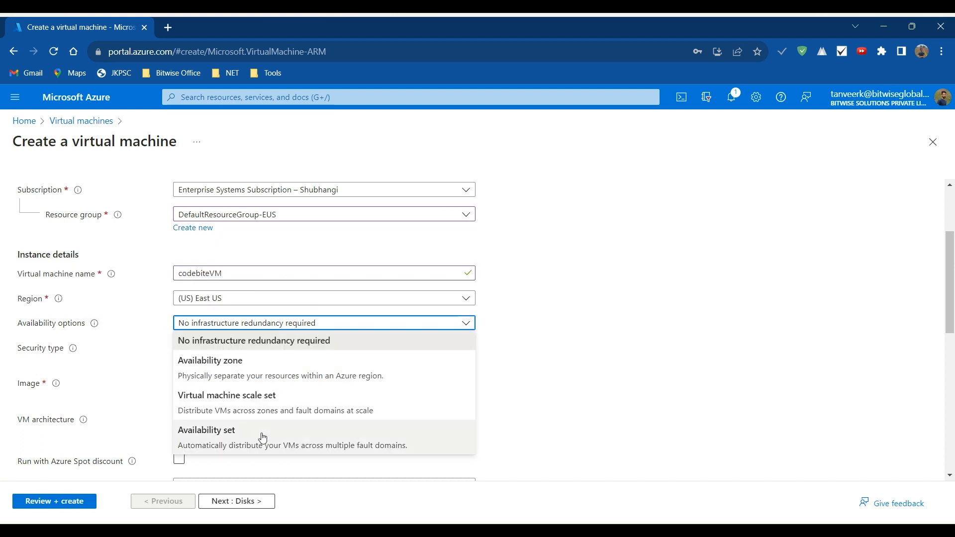
{"action": "left_click", "coordinate": [464, 322]}
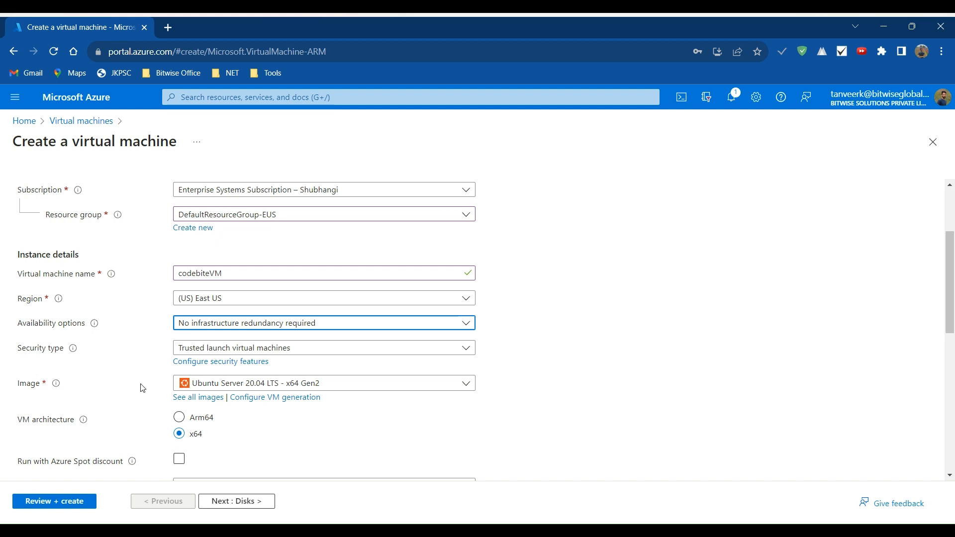
{"action": "left_click", "coordinate": [457, 387]}
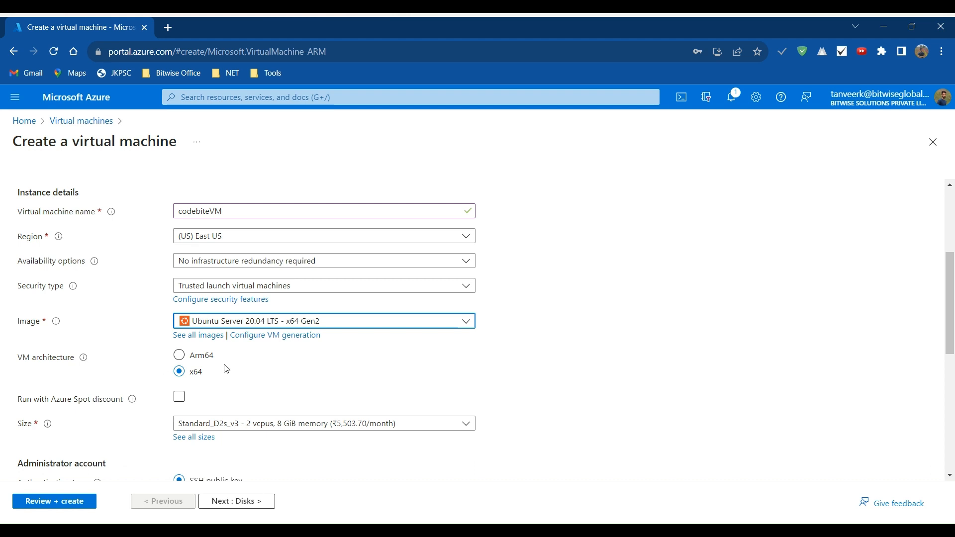
- Enable the Azure Spot discount to inspect its eviction settings, and disable it again
{"action": "left_click", "coordinate": [179, 396]}
{"action": "scroll", "coordinate": [288, 397], "scroll_direction": "down", "scroll_amount": 3}
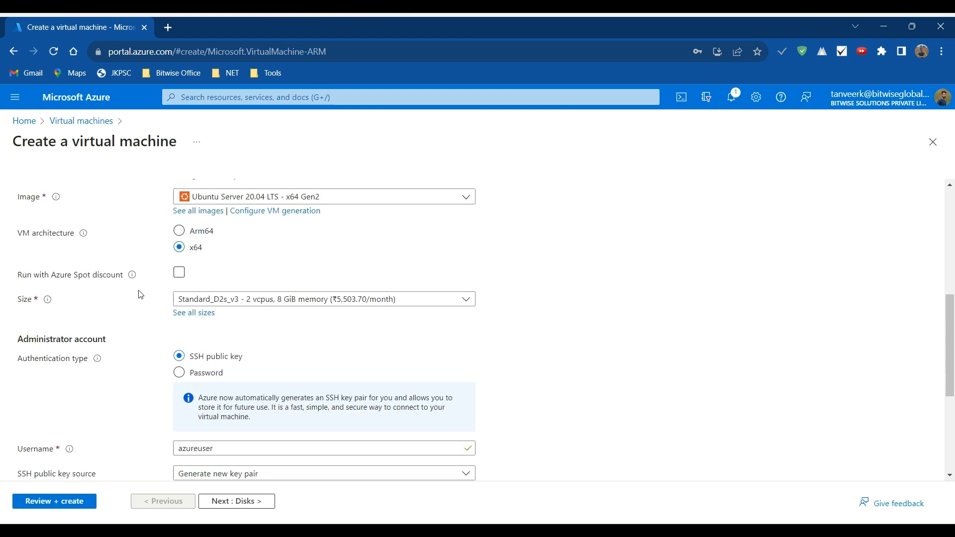
{"action": "left_click", "coordinate": [180, 275]}
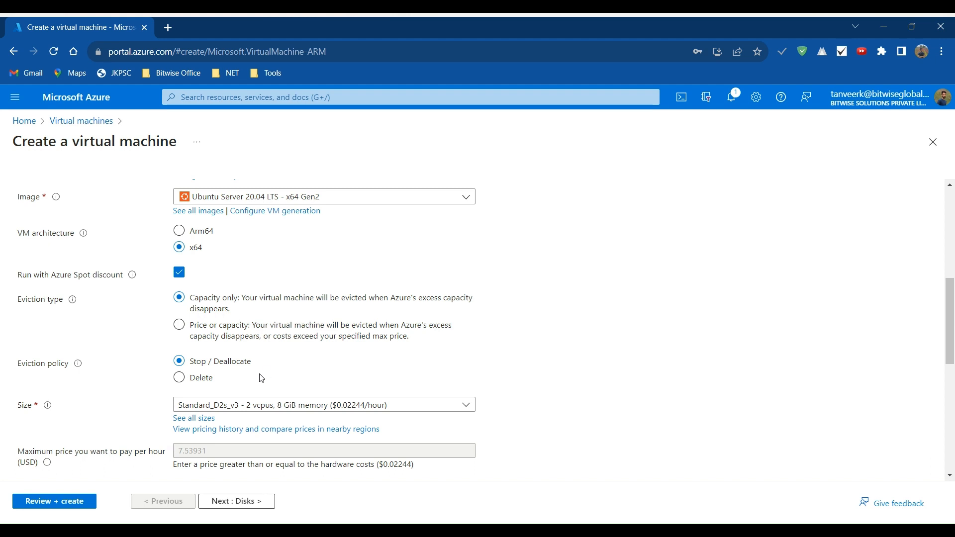
{"action": "left_click", "coordinate": [179, 273]}
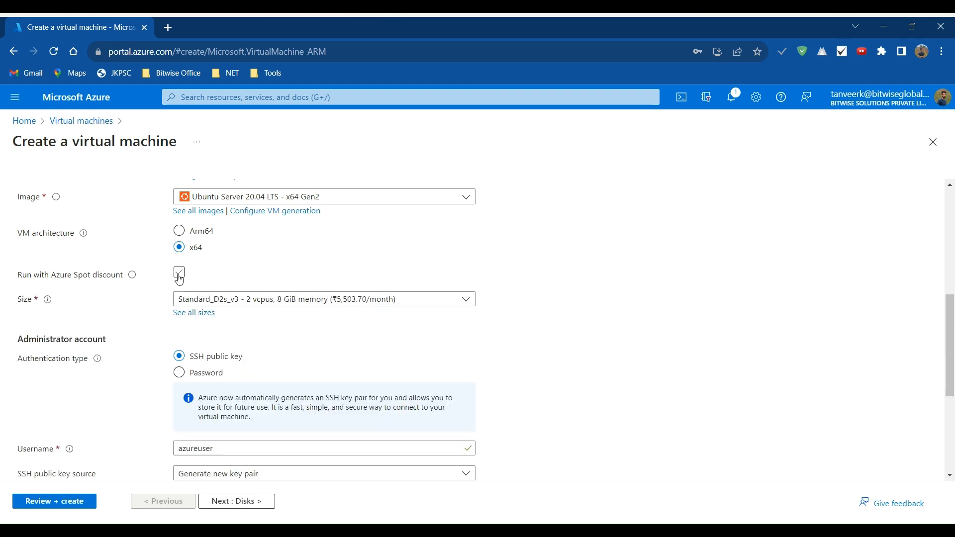
- Review the recently used and recommended sizes available for the virtual machine
{"action": "scroll", "coordinate": [281, 335], "scroll_direction": "down", "scroll_amount": 1}
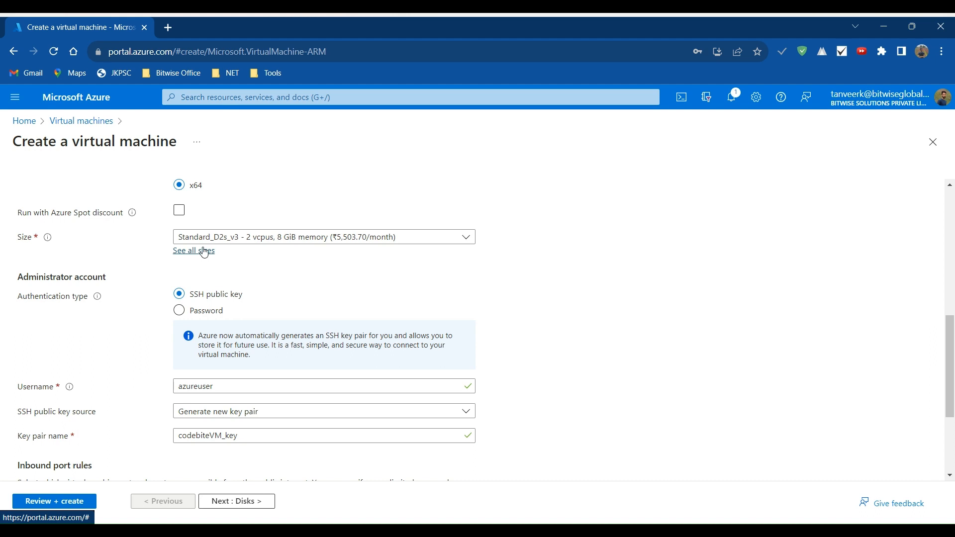
{"action": "left_click", "coordinate": [473, 241]}
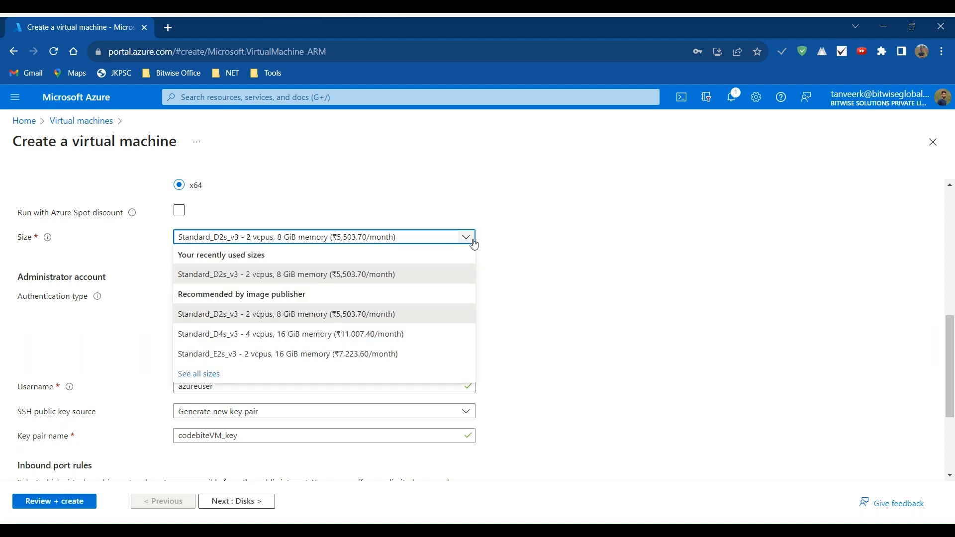
{"action": "left_click", "coordinate": [473, 242]}
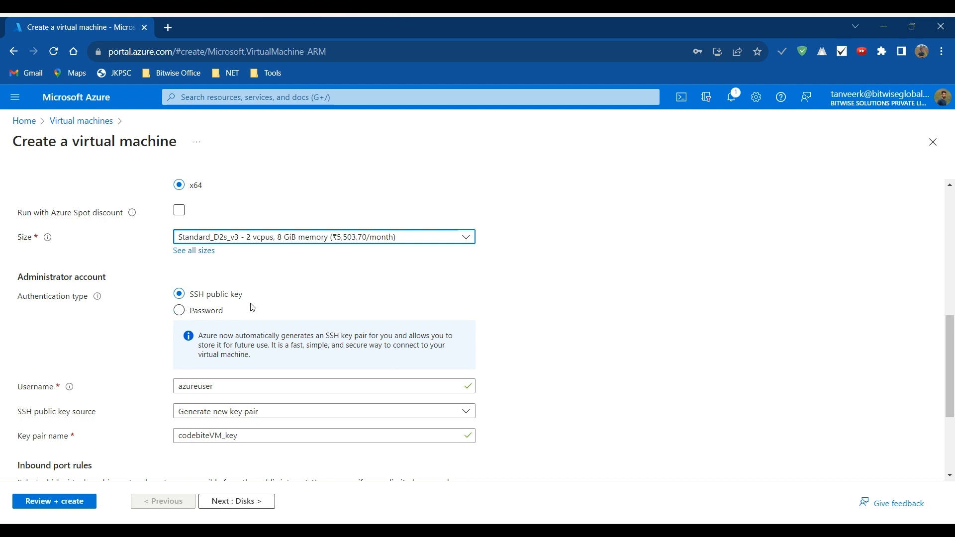
- Switch the administrator account to password authentication and set its username to codebiteuser
{"action": "left_click", "coordinate": [180, 311]}
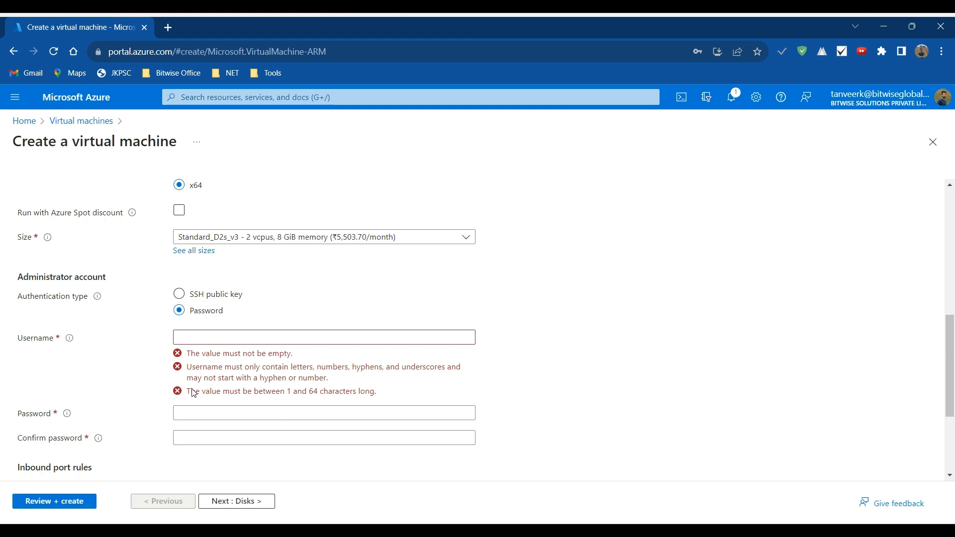
{"action": "left_click", "coordinate": [201, 336]}
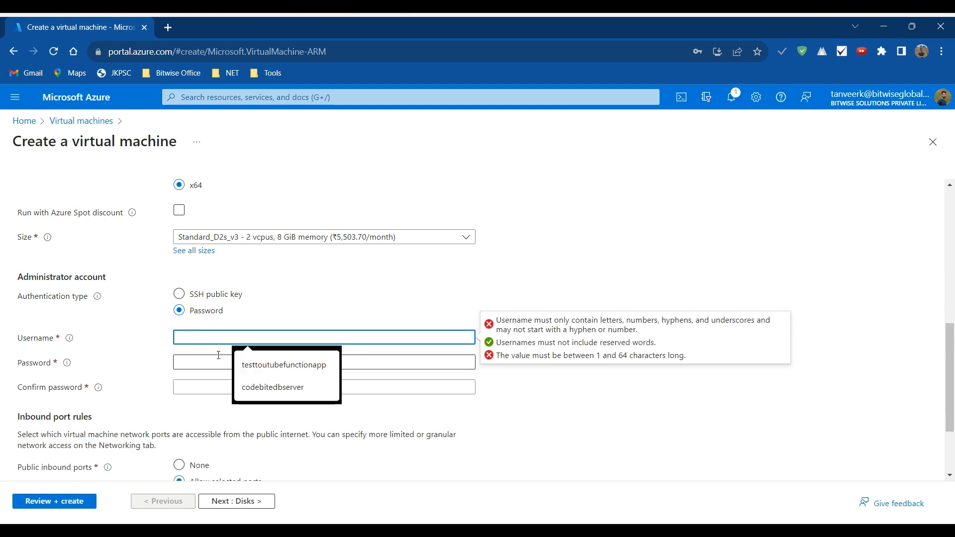
{"action": "type", "text": "codeb"}
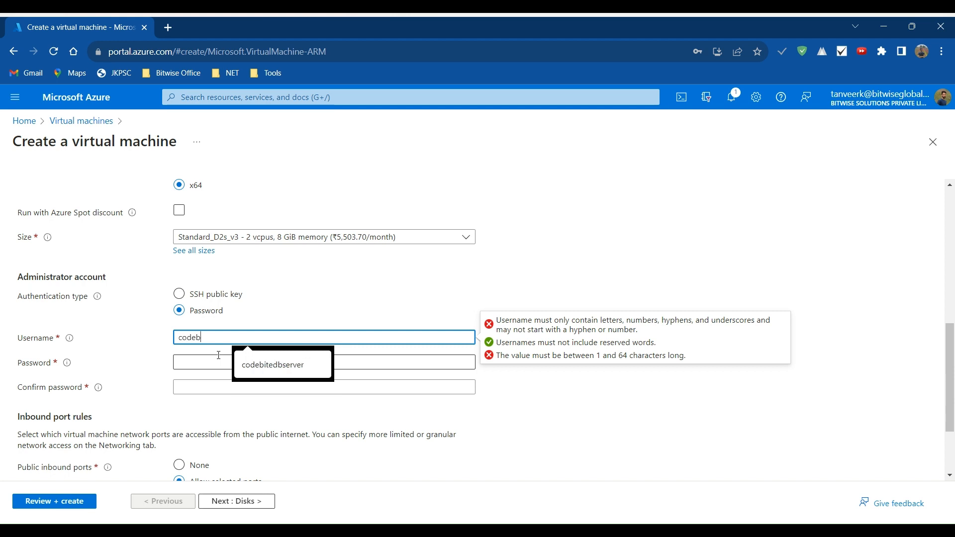
{"action": "type", "text": "iteuser"}
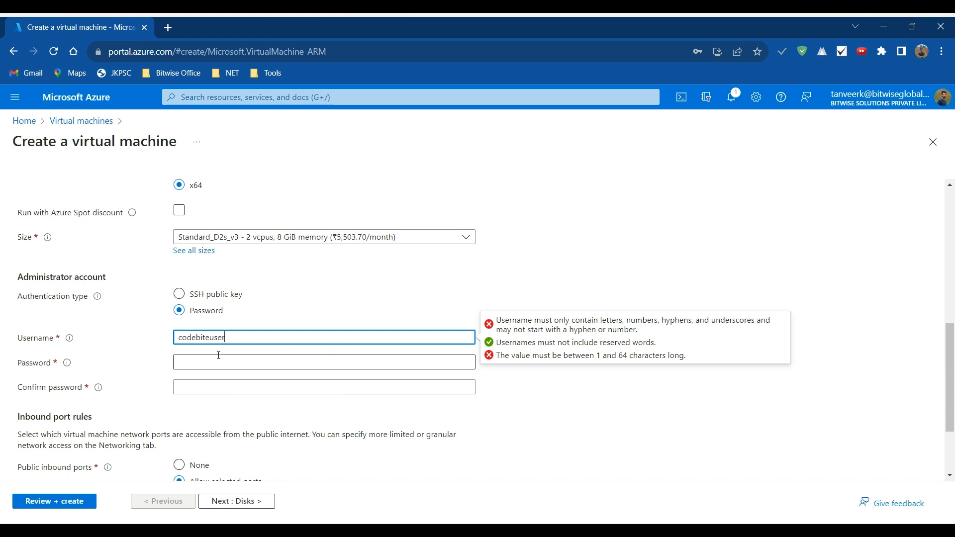
- Enter the administrator account password and repeat it in the confirmation field
{"action": "left_click", "coordinate": [216, 359]}
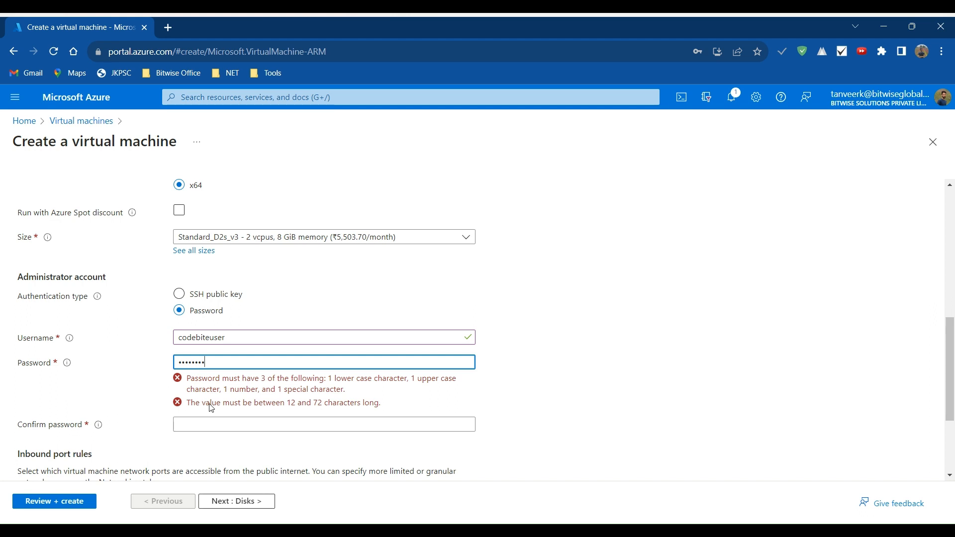
{"action": "key", "text": "BackSpace"}
{"action": "key", "text": "BackSpace"}
{"action": "key", "text": "BackSpace"}
{"action": "key", "text": "BackSpace"}
{"action": "key", "text": "BackSpace"}
{"action": "key", "text": "BackSpace"}
{"action": "key", "text": "BackSpace"}
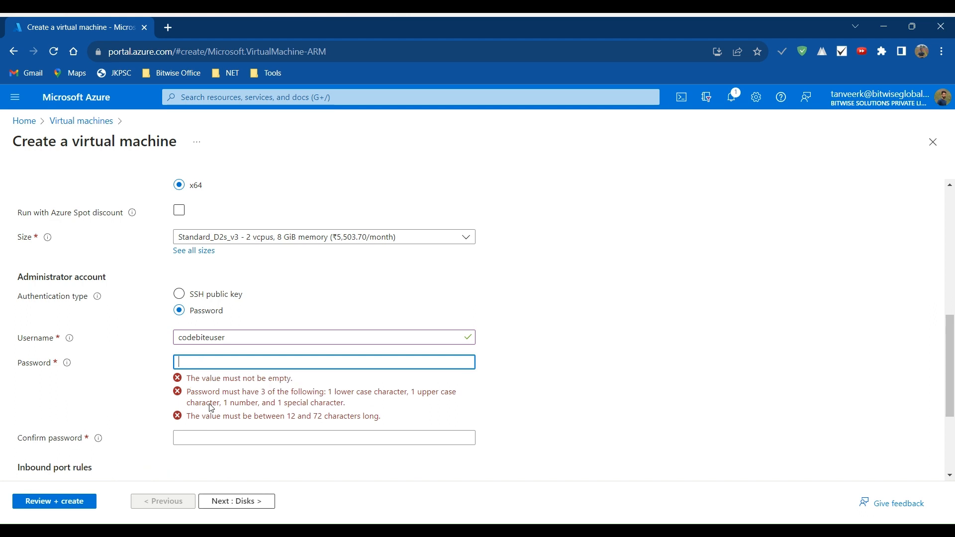
{"action": "type", "text": "Pw"}
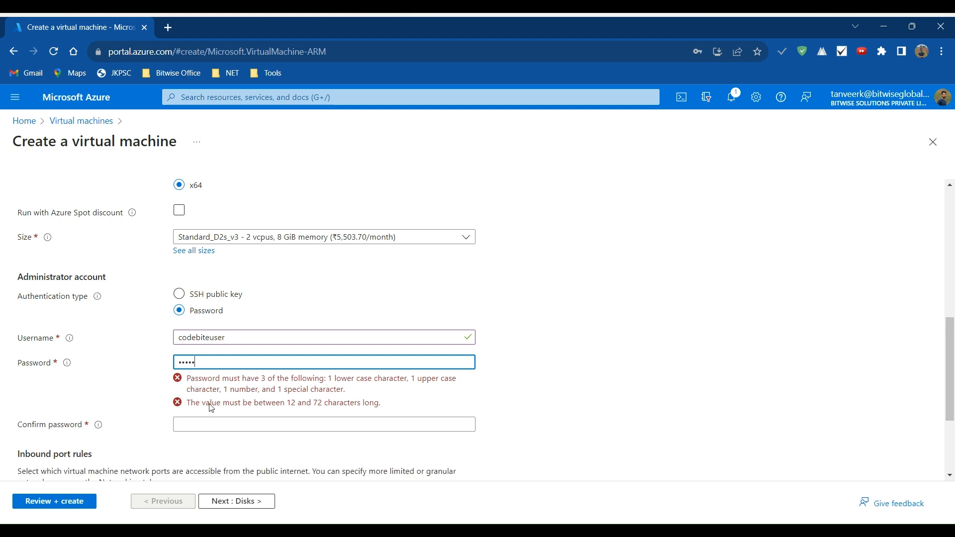
{"action": "left_click", "coordinate": [202, 399]}
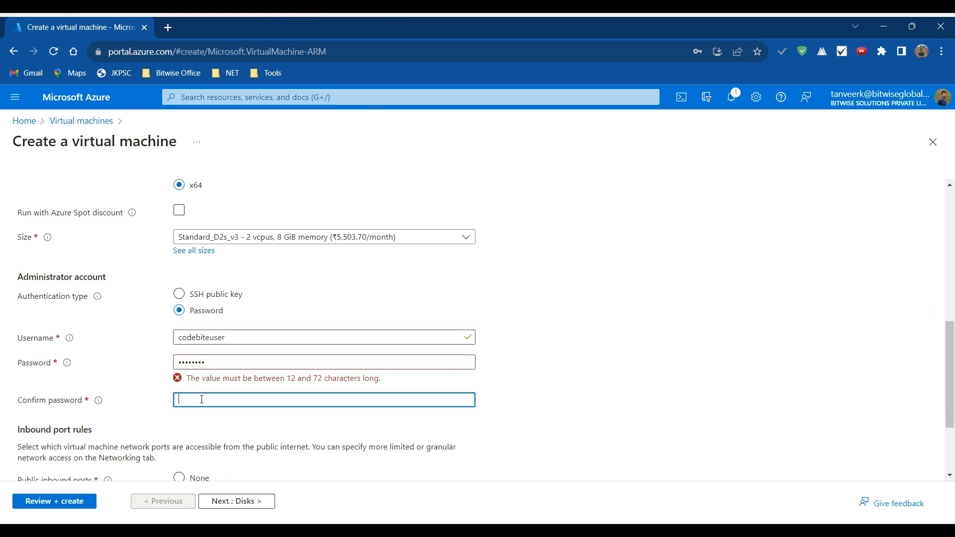
{"action": "type", "text": "Passw"}
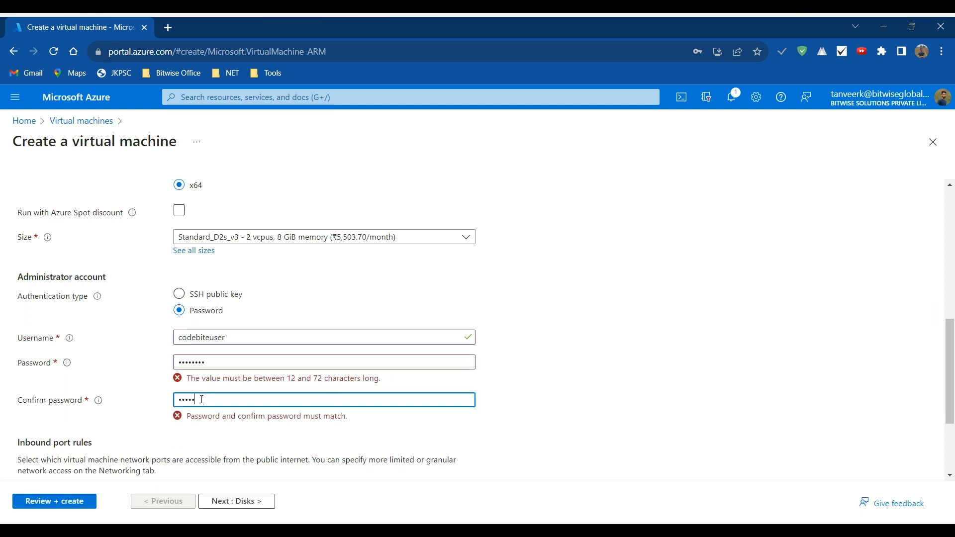
{"action": "type", "text": "ord"}
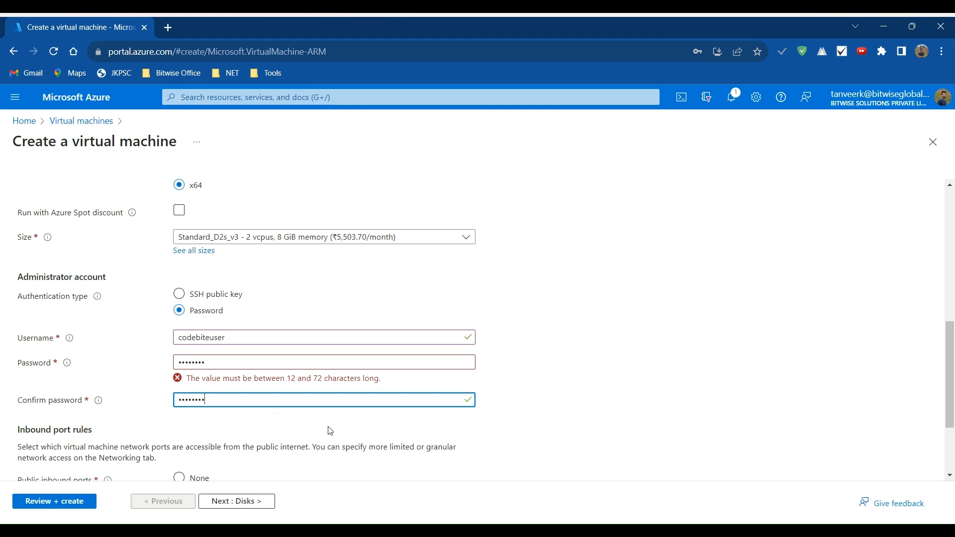
{"action": "left_click", "coordinate": [302, 428]}
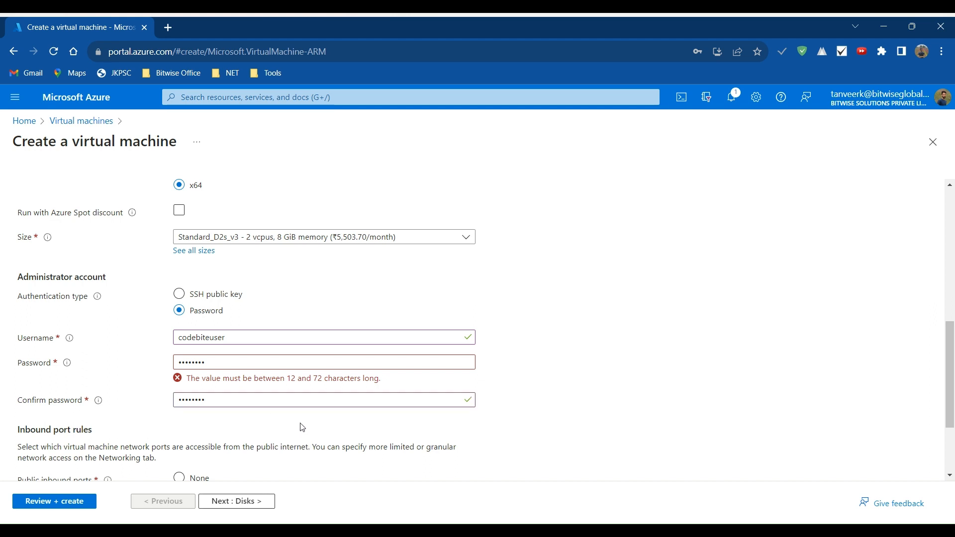
- Extend the administrator password and its confirmation to meet the 12-character minimum
{"action": "left_click", "coordinate": [267, 363]}
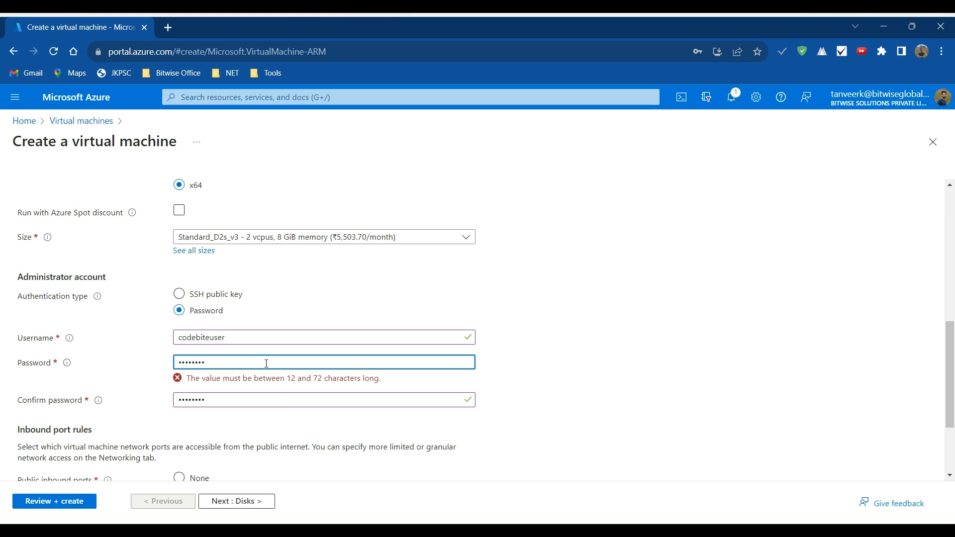
{"action": "type", "text": "••••"}
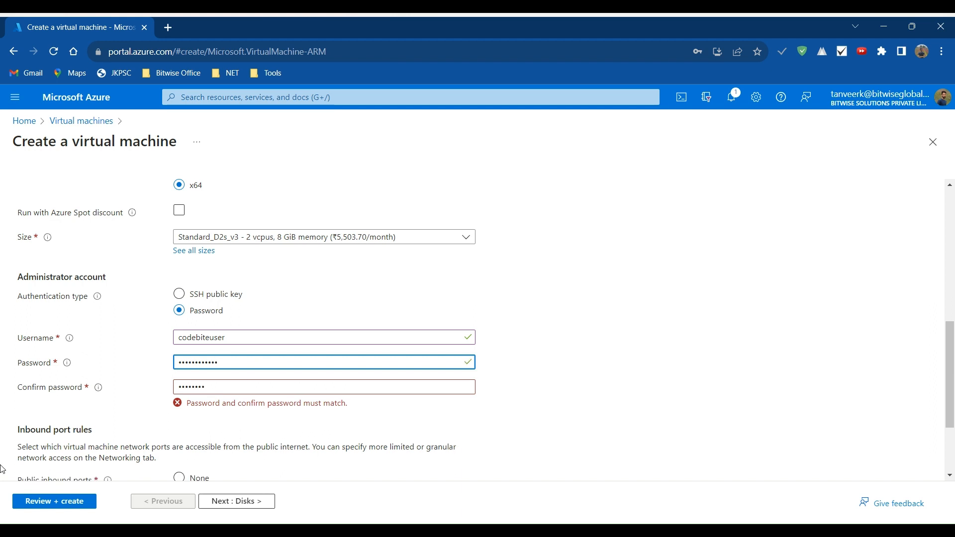
{"action": "left_click", "coordinate": [236, 388]}
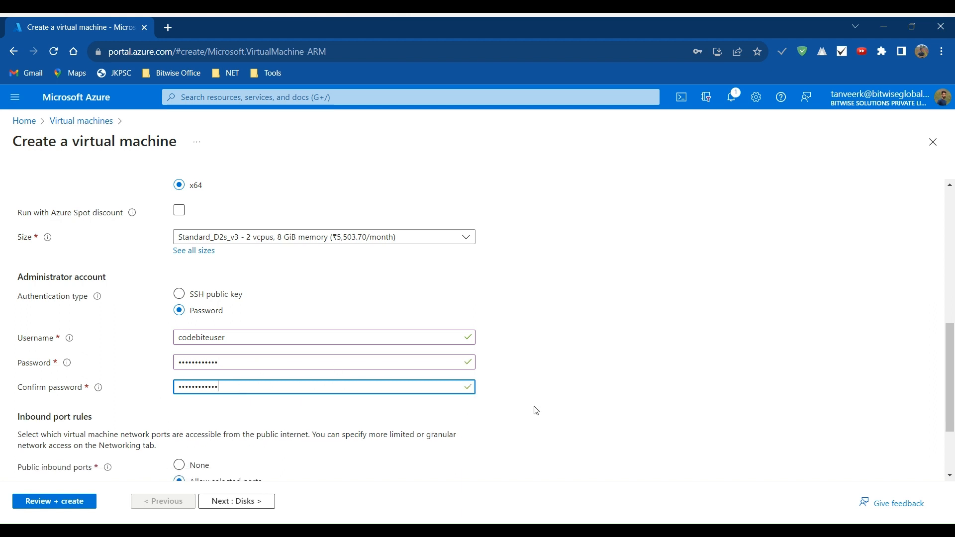
{"action": "left_click", "coordinate": [660, 369]}
- Check the inbound port rules and proceed to the disk settings
{"action": "scroll", "coordinate": [400, 421], "scroll_direction": "down", "scroll_amount": 1}
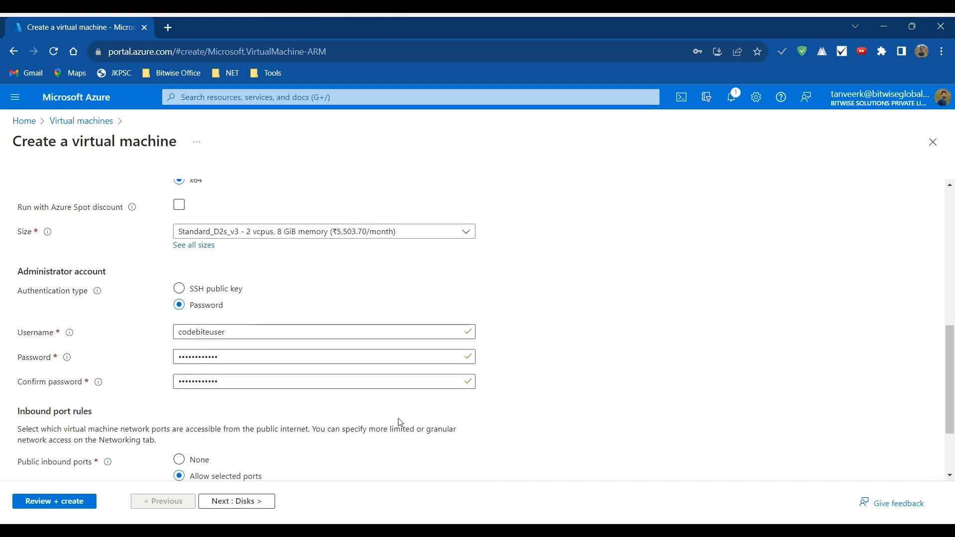
{"action": "scroll", "coordinate": [401, 421], "scroll_direction": "down", "scroll_amount": 2}
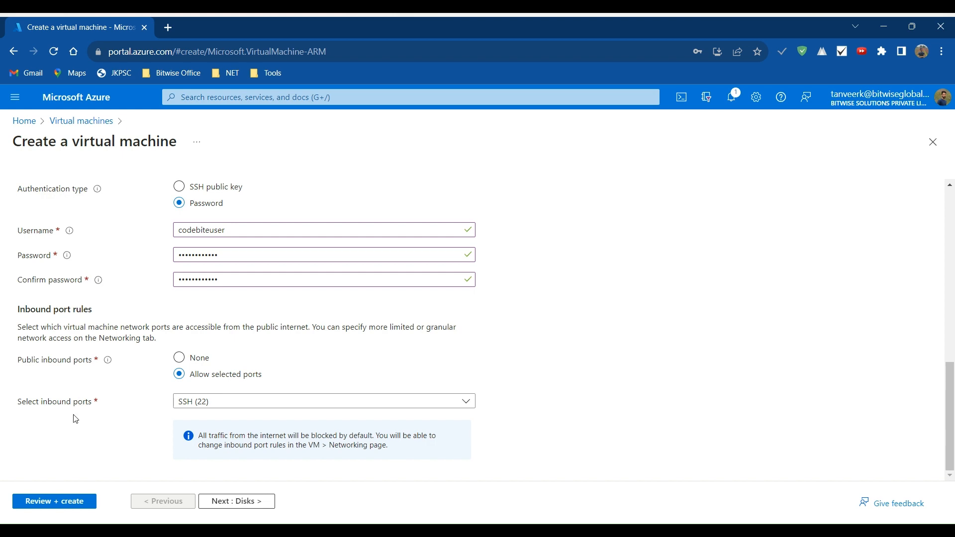
{"action": "left_click", "coordinate": [226, 501]}
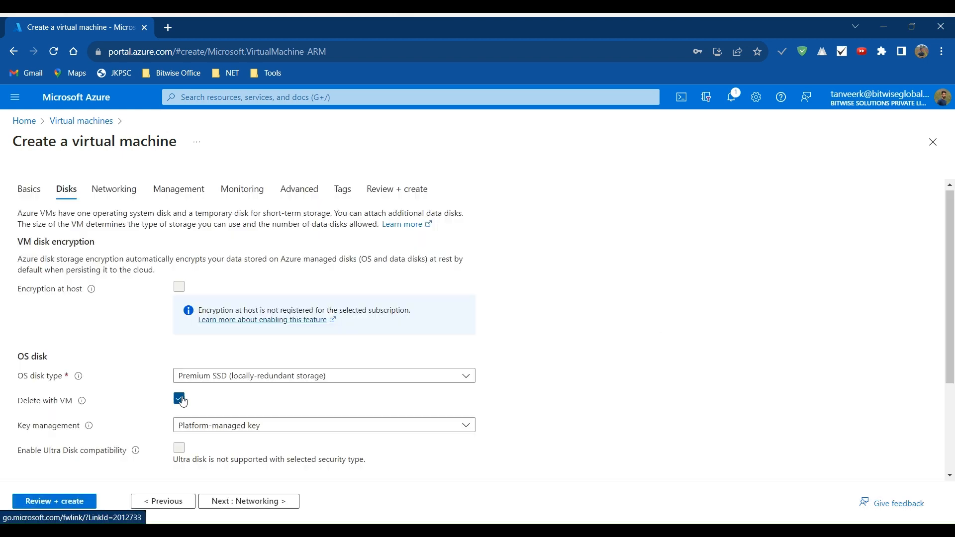
- Review the available choices for the OS disk type and its key management
{"action": "scroll", "coordinate": [174, 348], "scroll_direction": "down", "scroll_amount": 2}
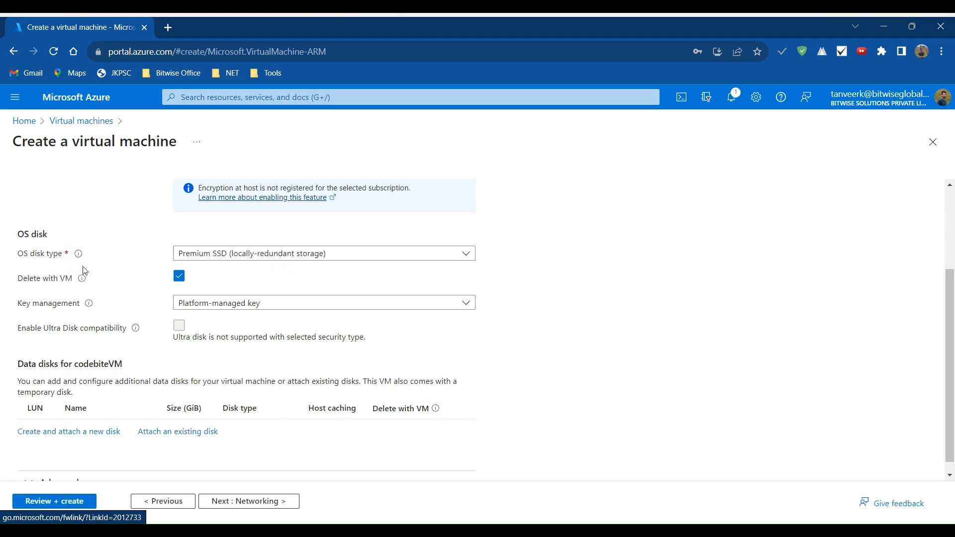
{"action": "left_click", "coordinate": [467, 254]}
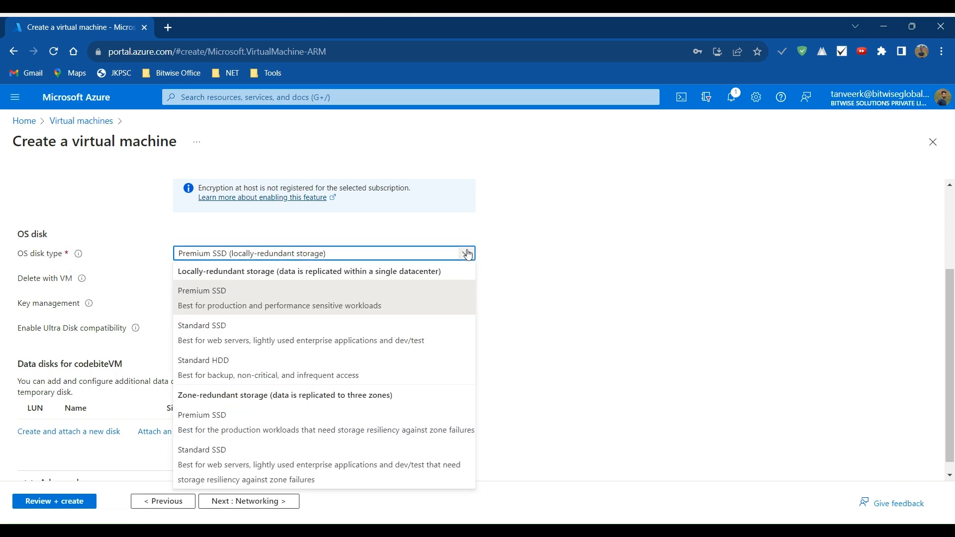
{"action": "left_click", "coordinate": [468, 255]}
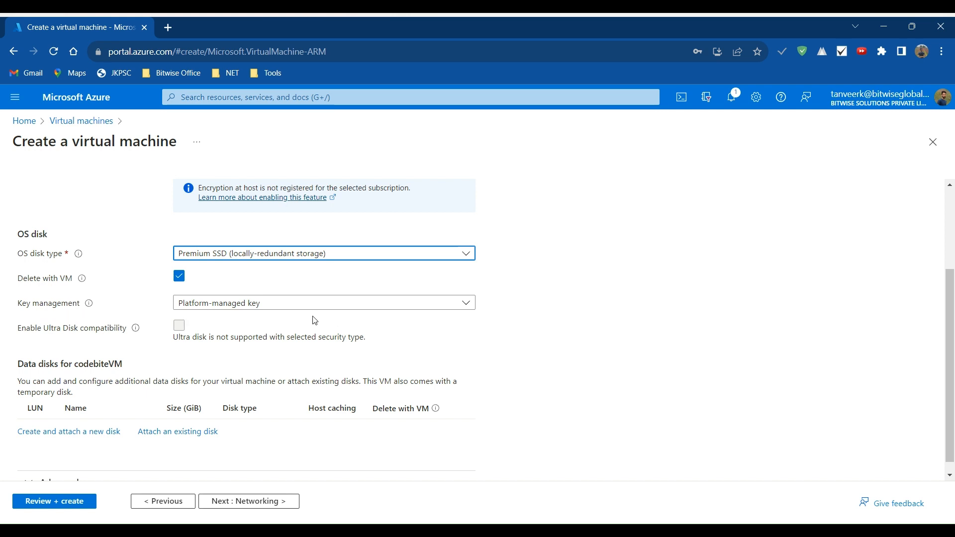
{"action": "left_click", "coordinate": [465, 311]}
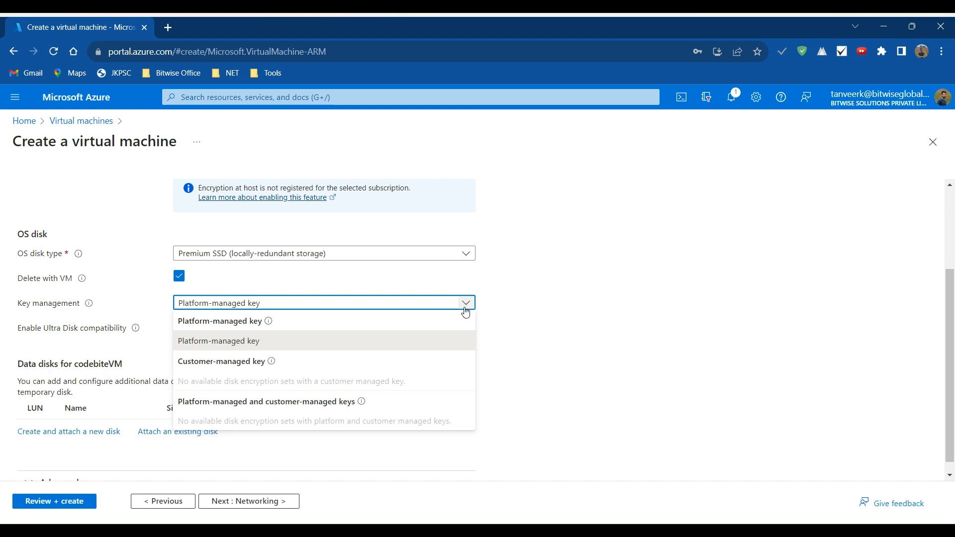
{"action": "left_click", "coordinate": [465, 311]}
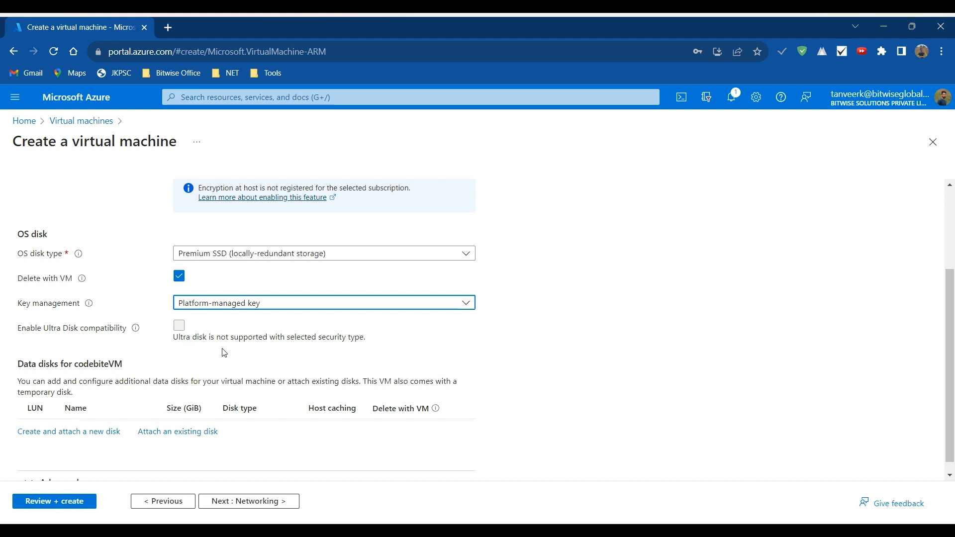
- Proceed to the networking settings and review the network interface, inbound ports and load balancing options
{"action": "scroll", "coordinate": [225, 354], "scroll_direction": "down", "scroll_amount": 1}
{"action": "left_click", "coordinate": [229, 500]}
{"action": "scroll", "coordinate": [146, 331], "scroll_direction": "down", "scroll_amount": 1}
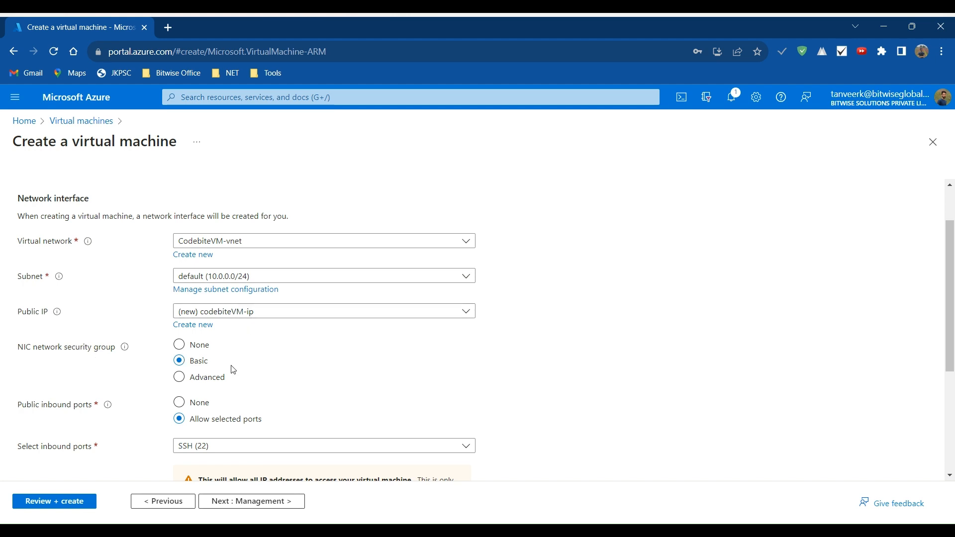
{"action": "scroll", "coordinate": [138, 416], "scroll_direction": "down", "scroll_amount": 1}
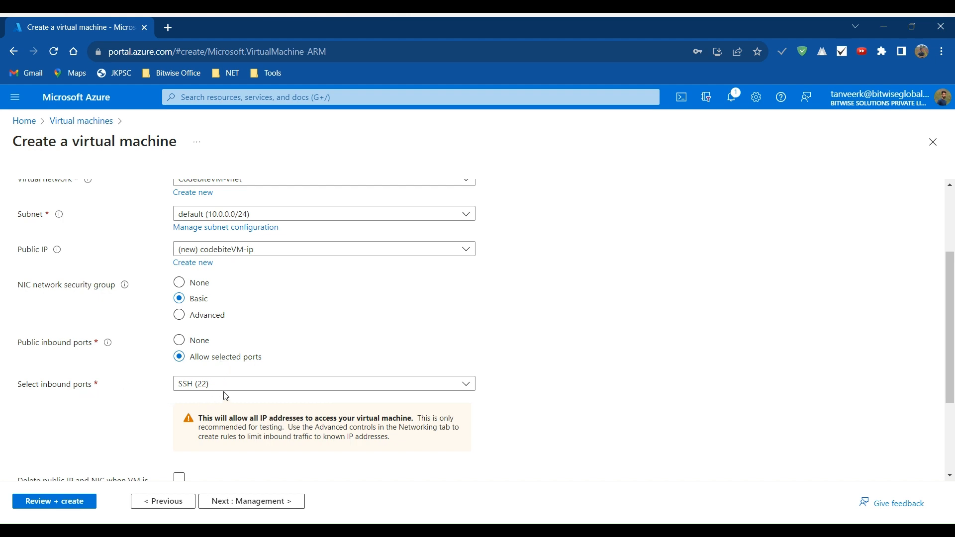
{"action": "scroll", "coordinate": [229, 399], "scroll_direction": "down", "scroll_amount": 3}
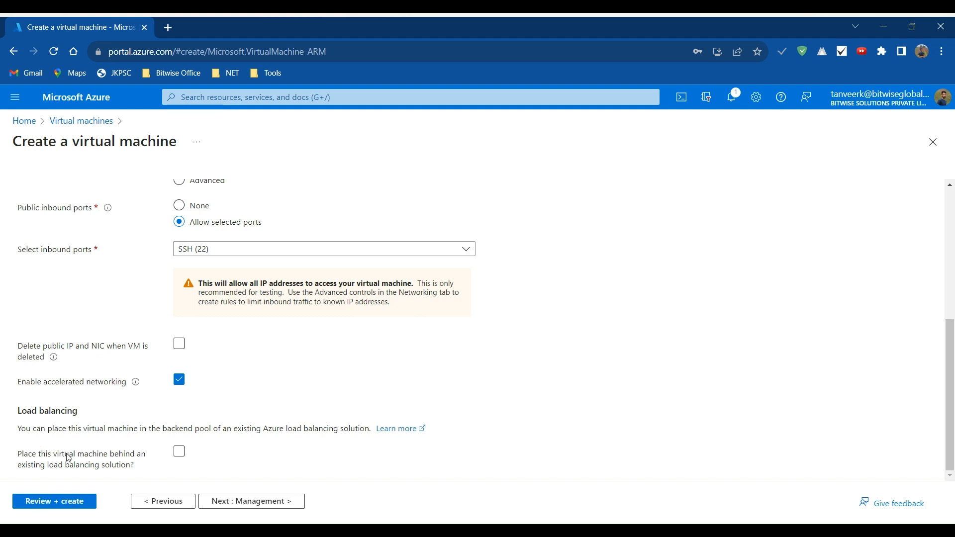
- Review the management settings, including identity, auto-shutdown and backup, and continue to the tags
{"action": "left_click", "coordinate": [219, 501]}
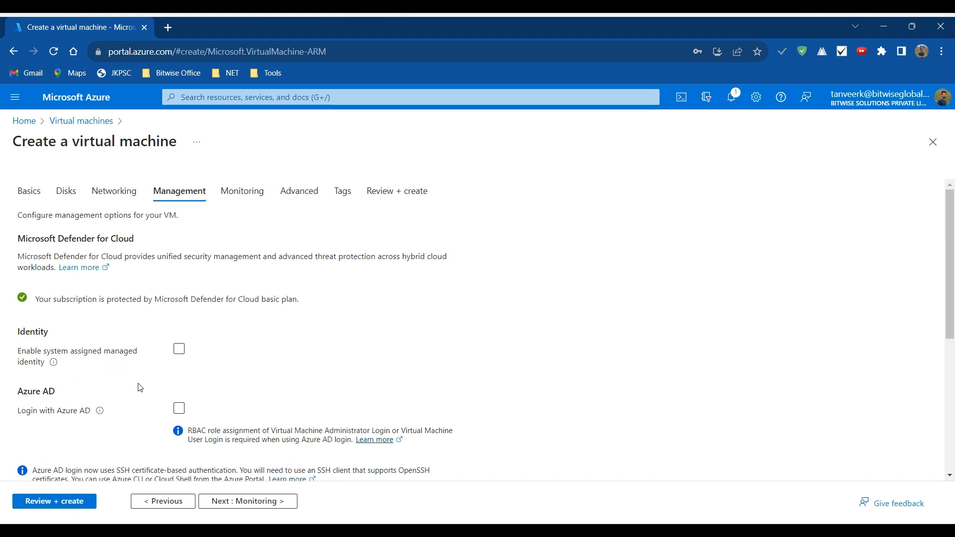
{"action": "scroll", "coordinate": [138, 386], "scroll_direction": "down", "scroll_amount": 2}
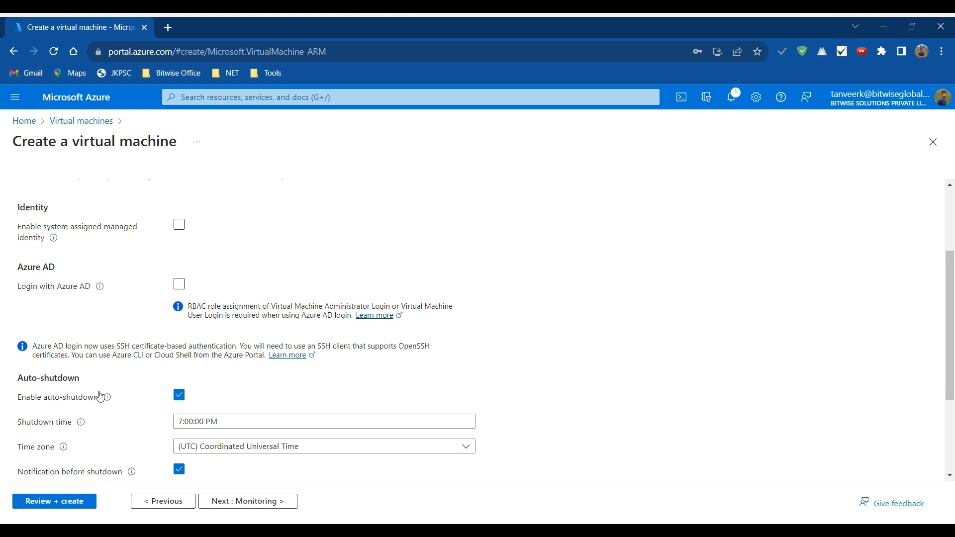
{"action": "scroll", "coordinate": [99, 396], "scroll_direction": "down", "scroll_amount": 2}
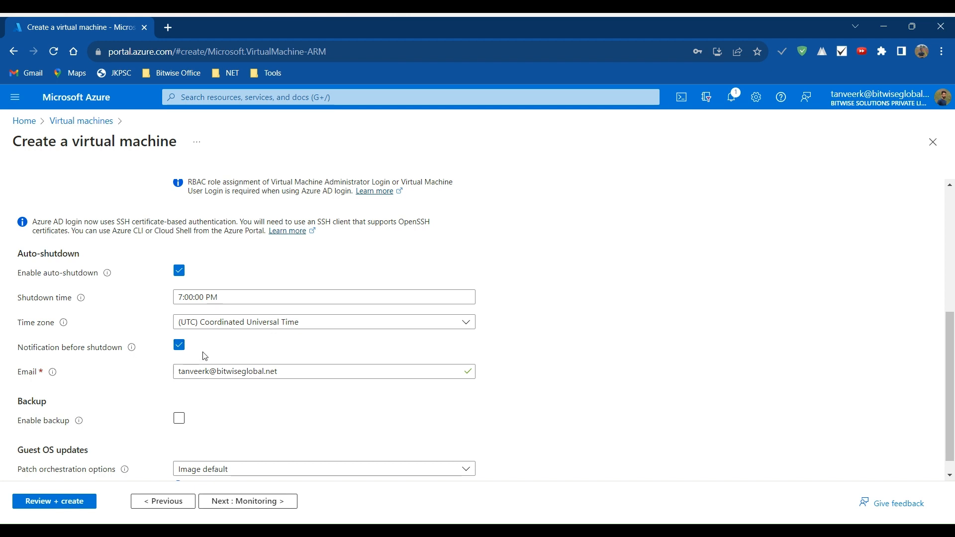
{"action": "scroll", "coordinate": [204, 356], "scroll_direction": "down", "scroll_amount": 1}
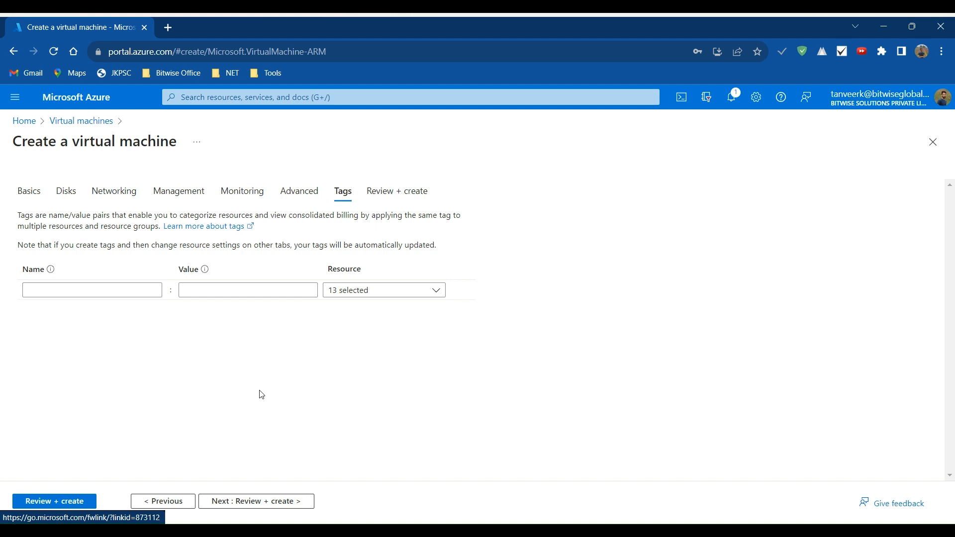
- Validate the configuration, review its summary and create the virtual machine
{"action": "left_click", "coordinate": [285, 501]}
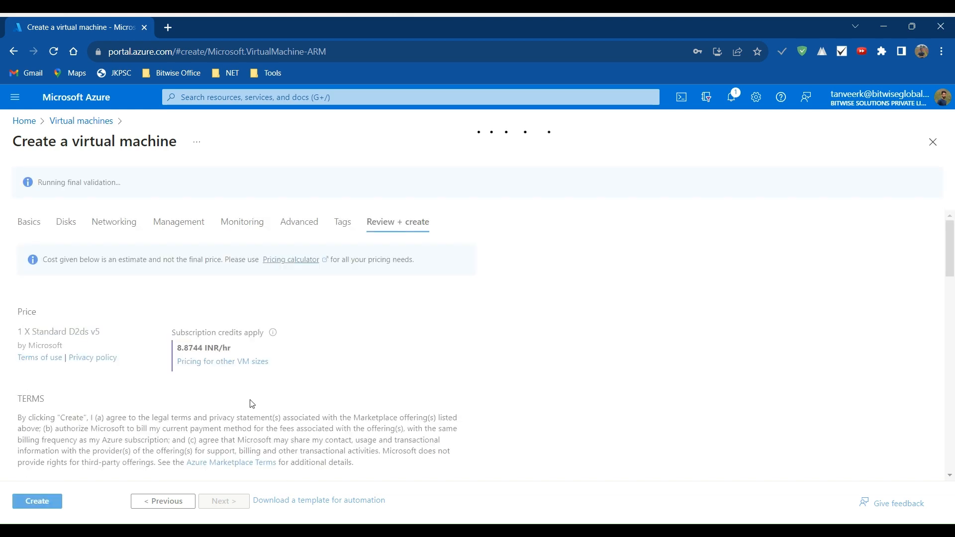
{"action": "scroll", "coordinate": [259, 409], "scroll_direction": "down", "scroll_amount": 20}
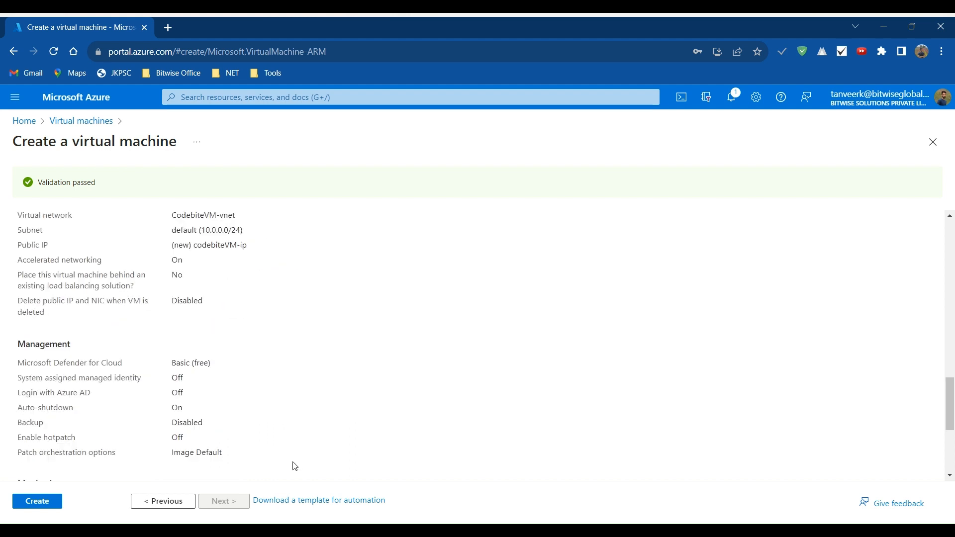
{"action": "left_click", "coordinate": [60, 501]}
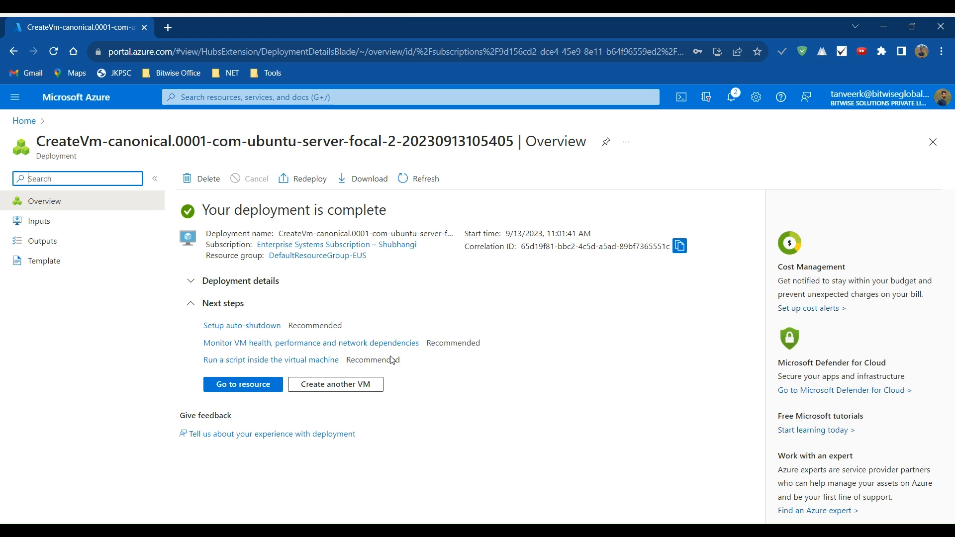
- Open the deployed codebiteVM resource, inspect its network interface and return to the virtual machine's overview
{"action": "left_click", "coordinate": [241, 385]}
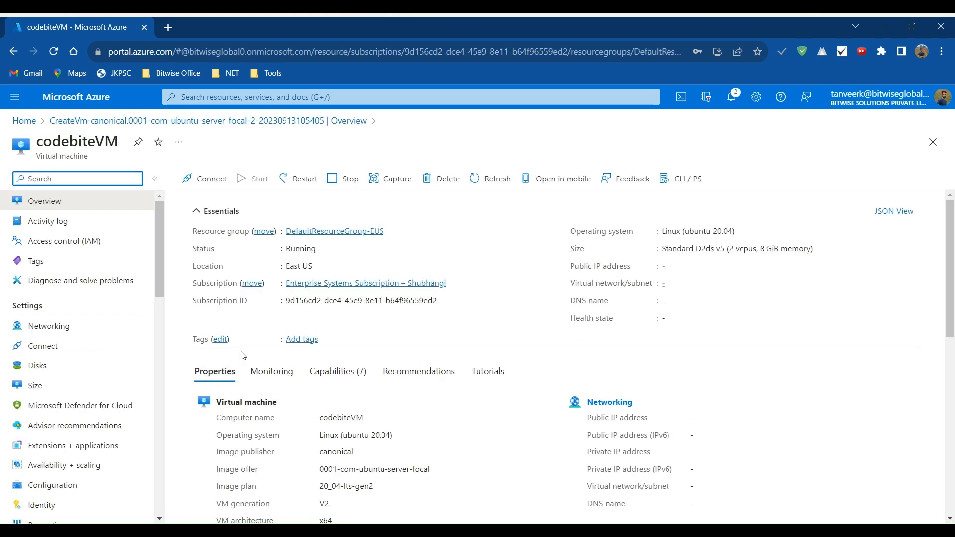
{"action": "scroll", "coordinate": [293, 417], "scroll_direction": "down", "scroll_amount": 2}
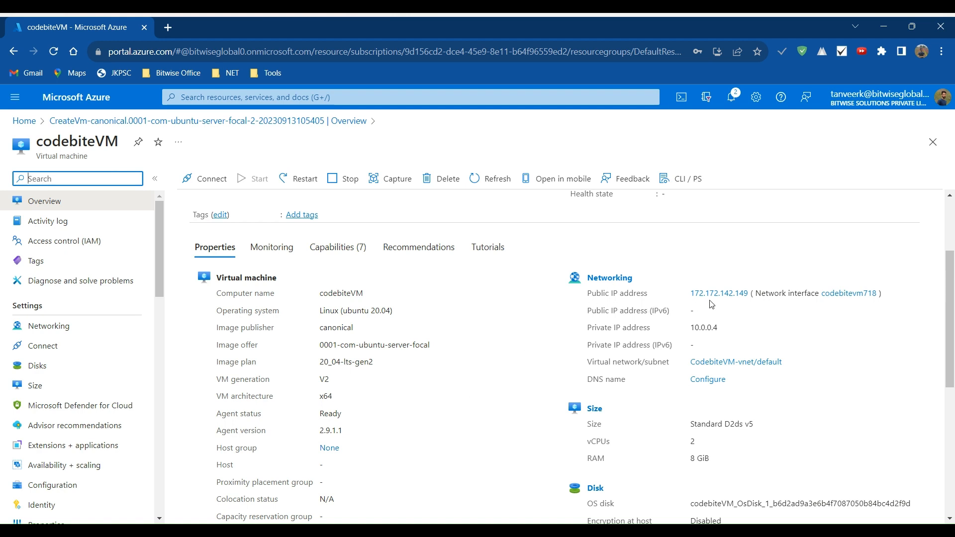
{"action": "left_click", "coordinate": [858, 298]}
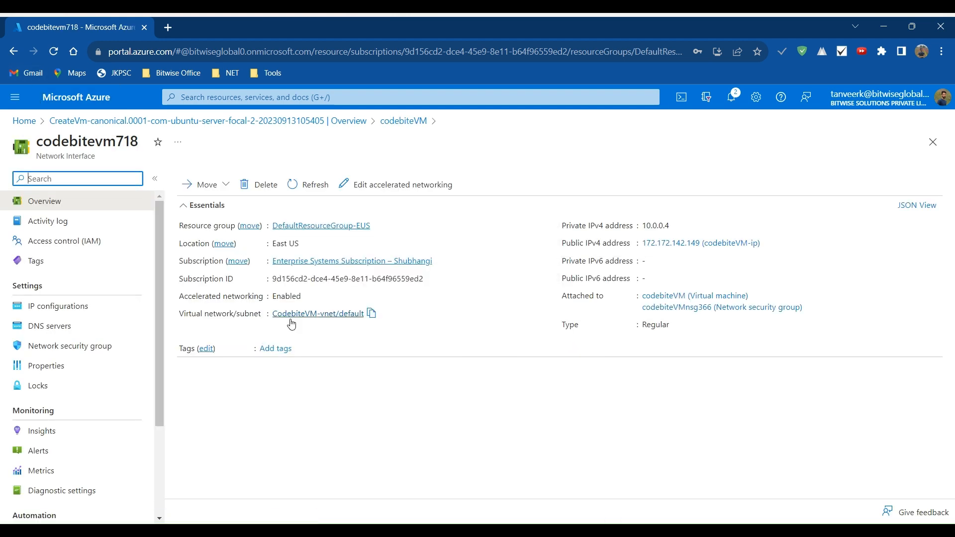
{"action": "left_click", "coordinate": [14, 52]}
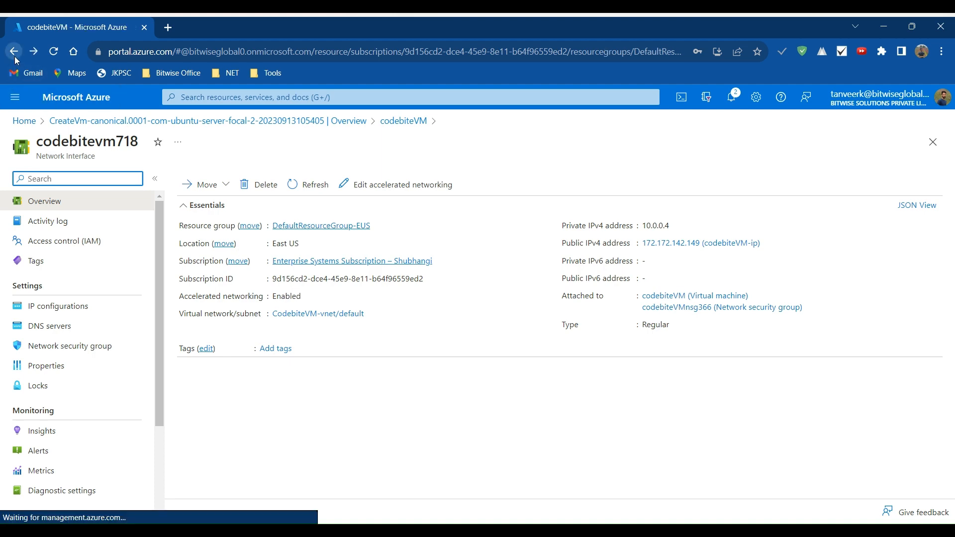
- Review codebiteVM's size, disk, availability, security, auto-shutdown and extension properties on its overview
{"action": "scroll", "coordinate": [553, 386], "scroll_direction": "down", "scroll_amount": 4}
{"action": "scroll", "coordinate": [554, 385], "scroll_direction": "down", "scroll_amount": 1}
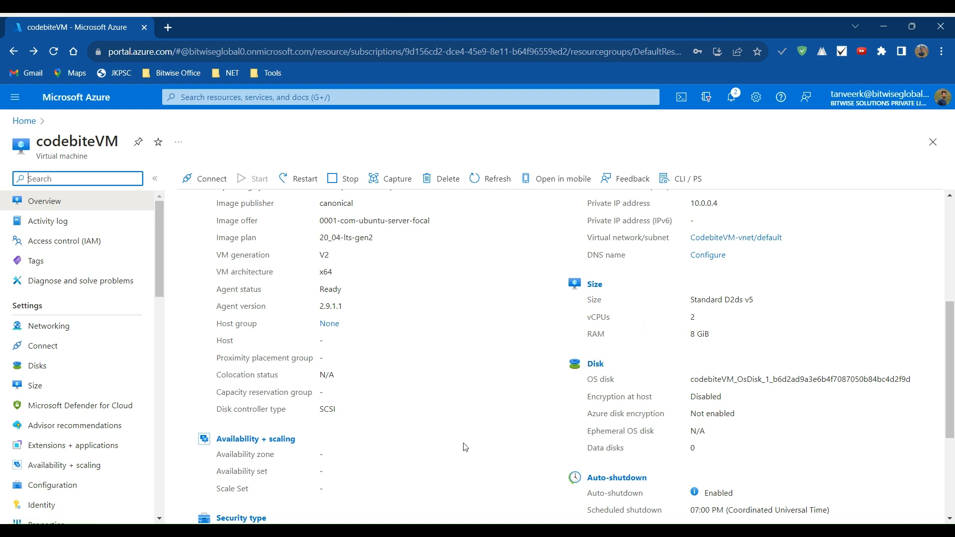
{"action": "scroll", "coordinate": [466, 447], "scroll_direction": "down", "scroll_amount": 2}
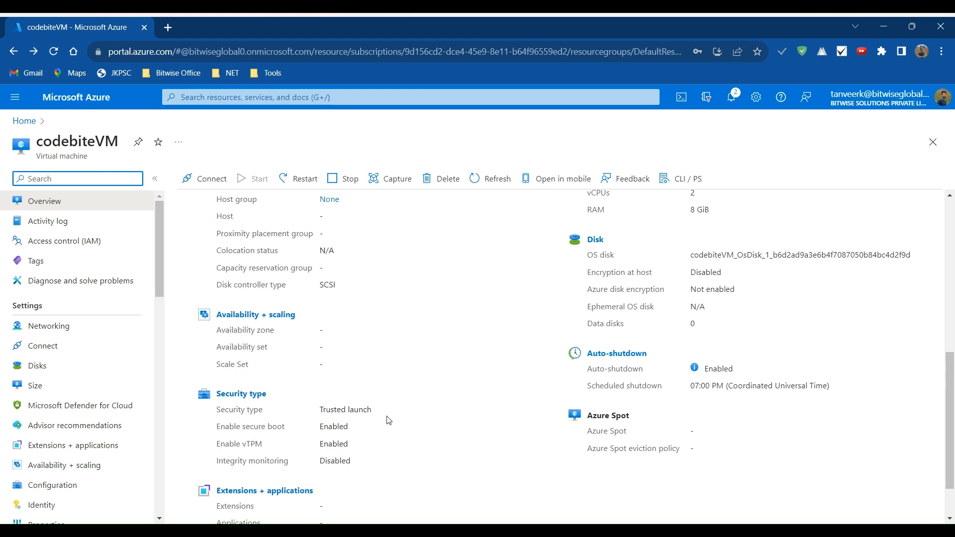
{"action": "scroll", "coordinate": [414, 423], "scroll_direction": "down", "scroll_amount": 1}
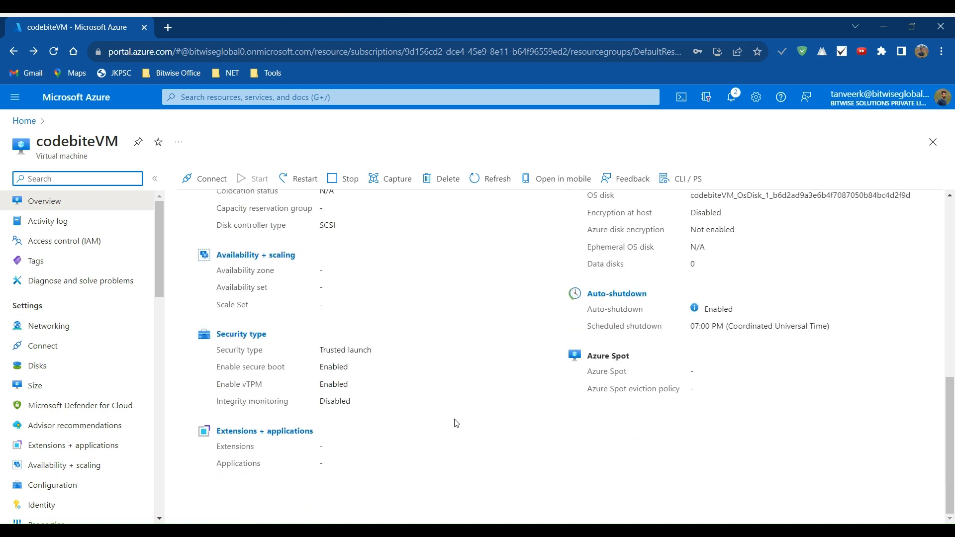
{"action": "scroll", "coordinate": [456, 422], "scroll_direction": "up", "scroll_amount": 5}
{"action": "scroll", "coordinate": [459, 421], "scroll_direction": "up", "scroll_amount": 4}
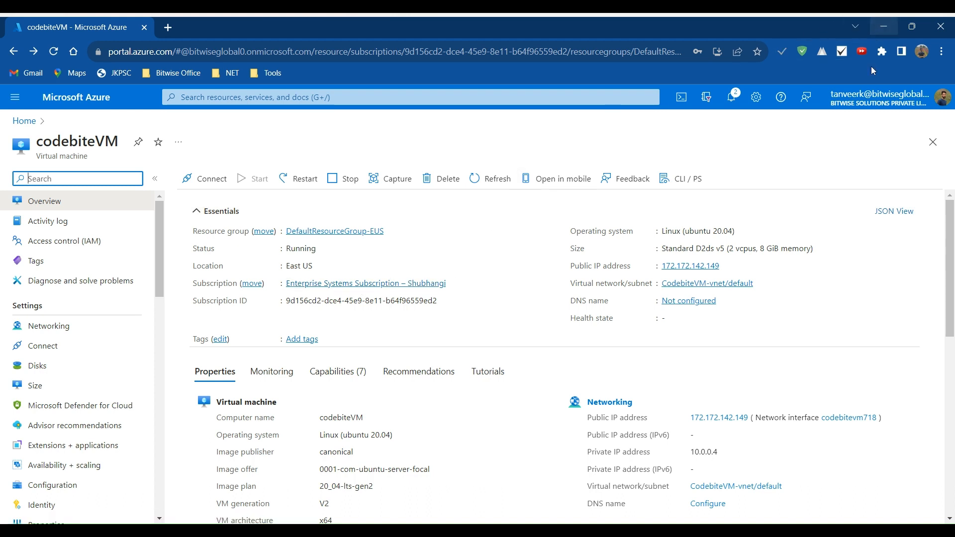
{"action": "left_click", "coordinate": [714, 529]}
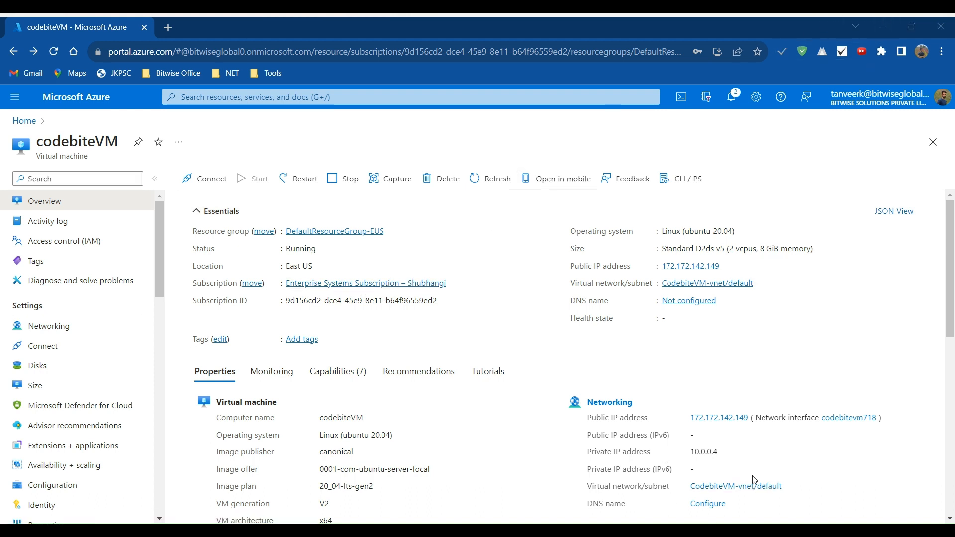